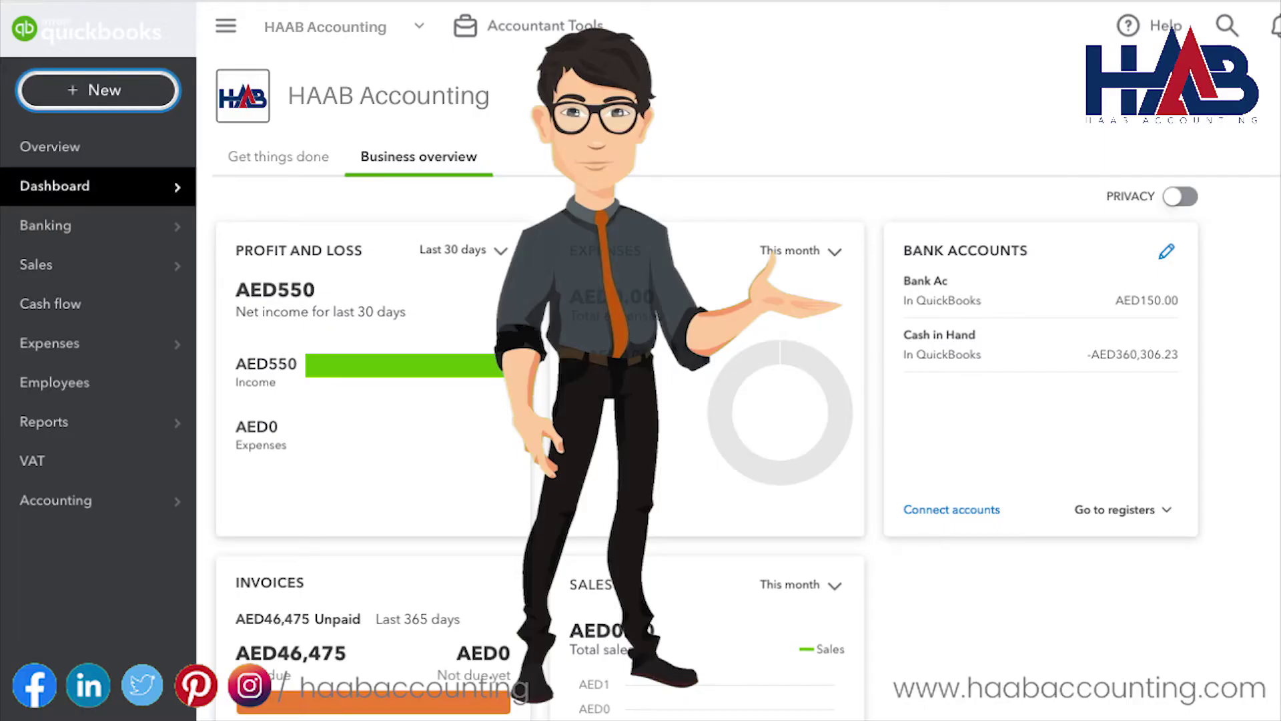
Step: Open the + New menu listing transactions that can be created
left_click(117, 89)
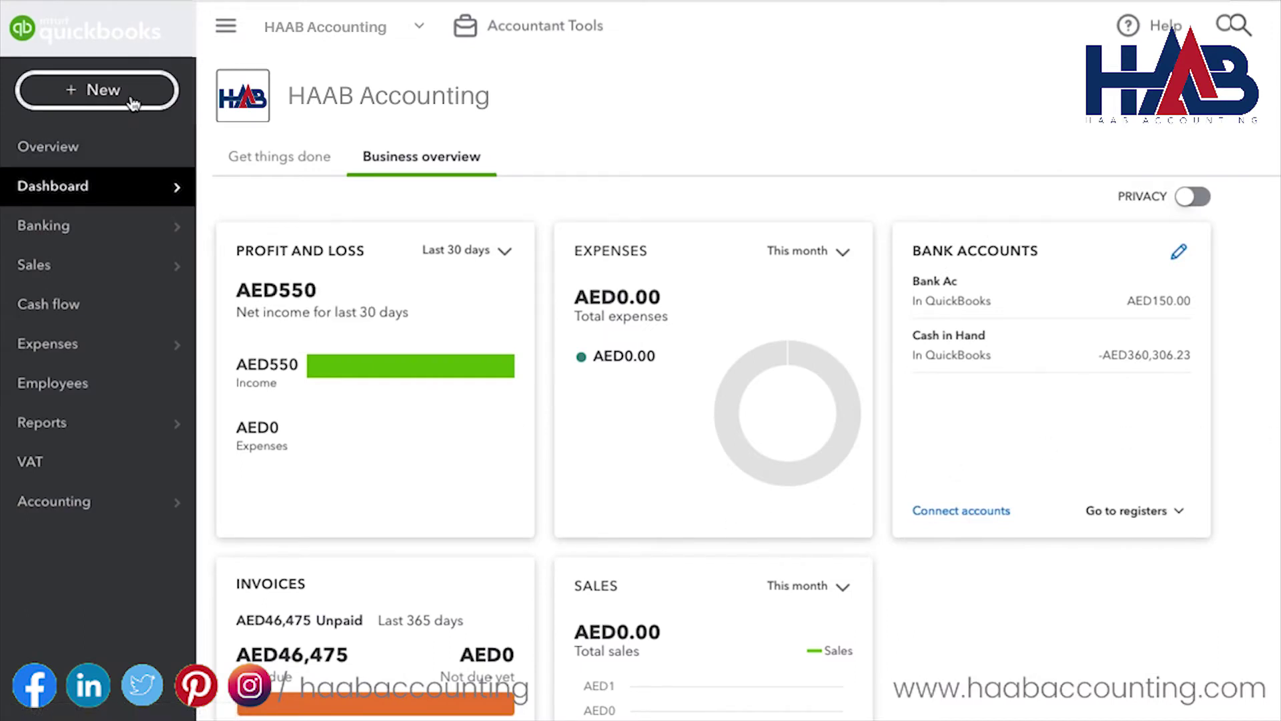
Step: Dismiss the New menu to return to the Business overview dashboard
left_click(130, 99)
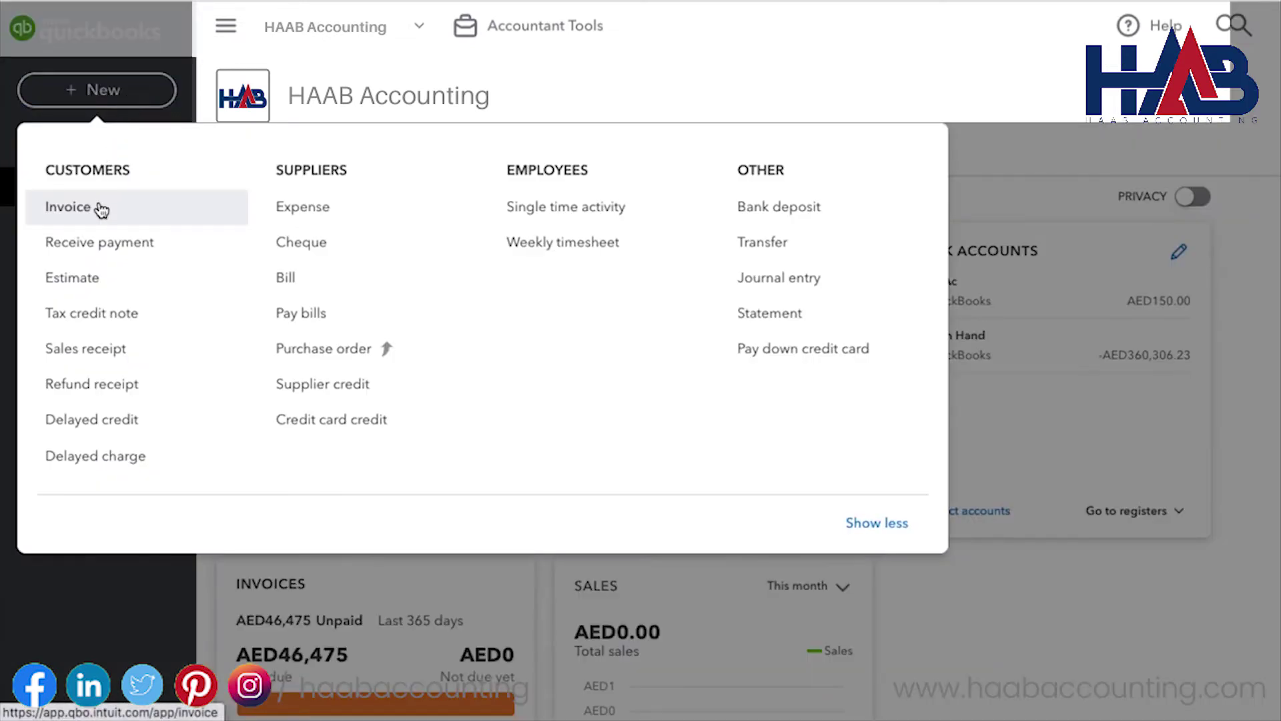
Step: Start invoice no.1985 and choose to add a new customer from the Customer list
left_click(137, 214)
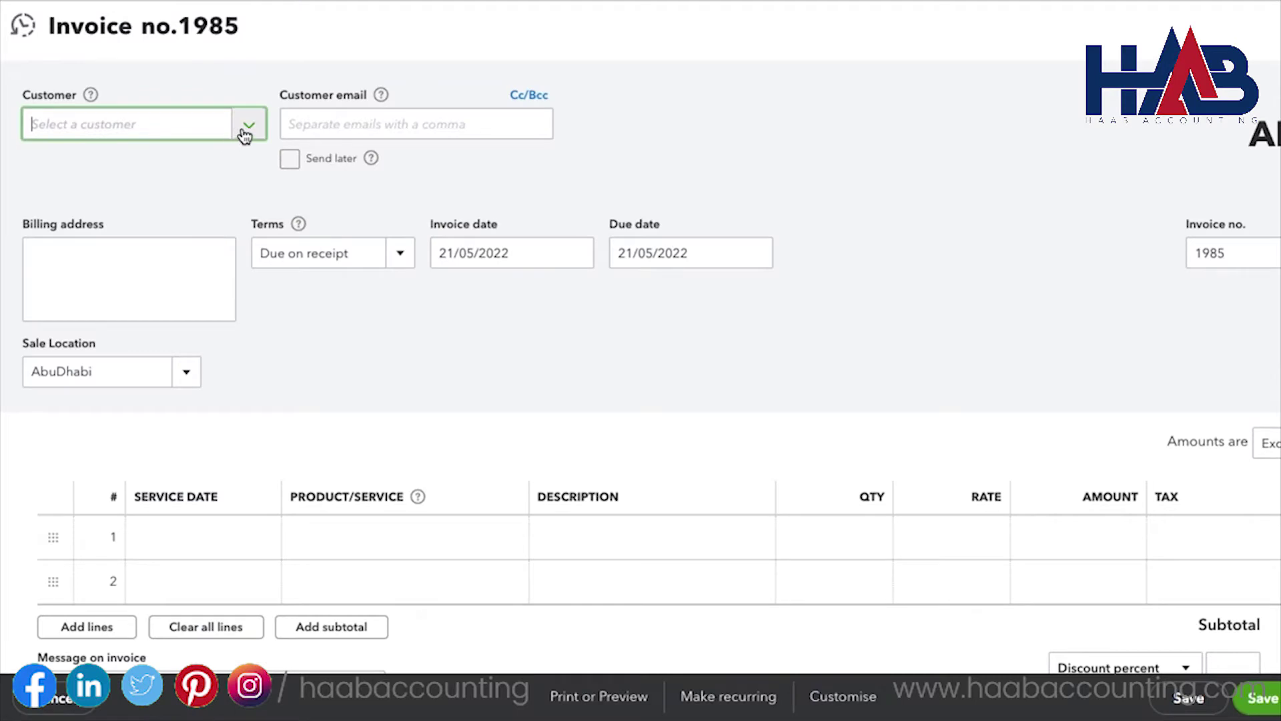
left_click(245, 133)
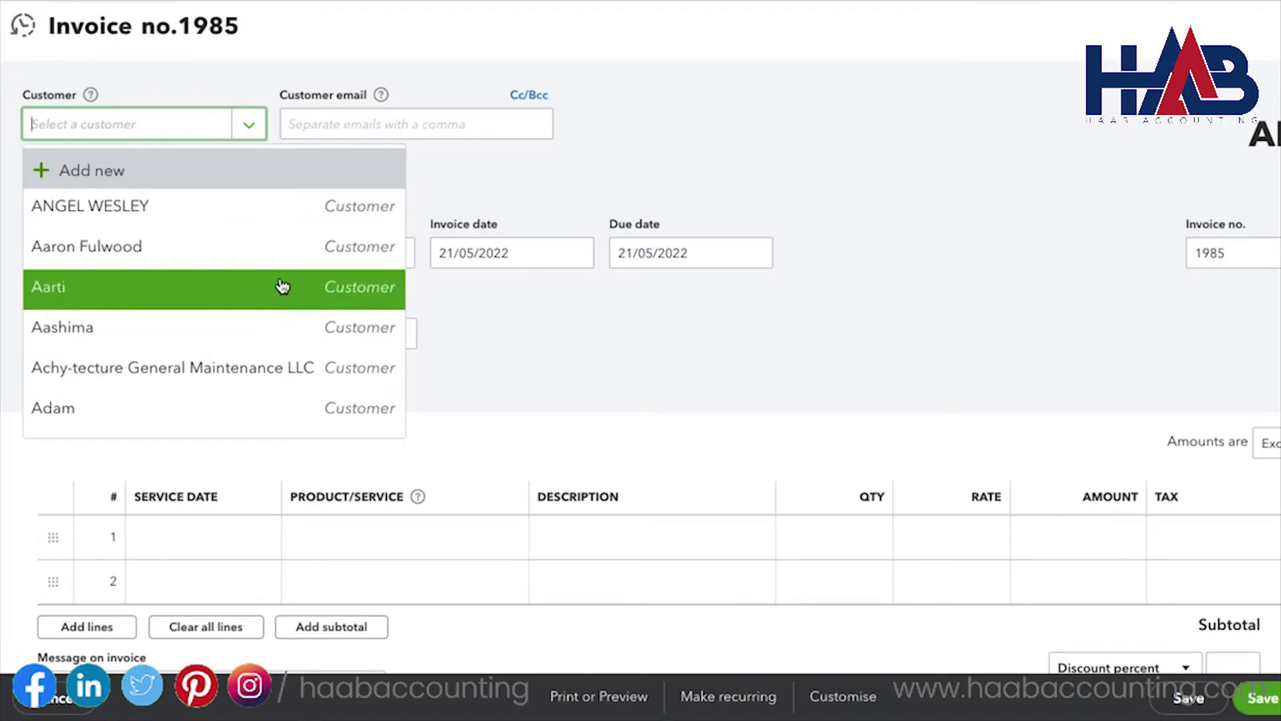
left_click(264, 182)
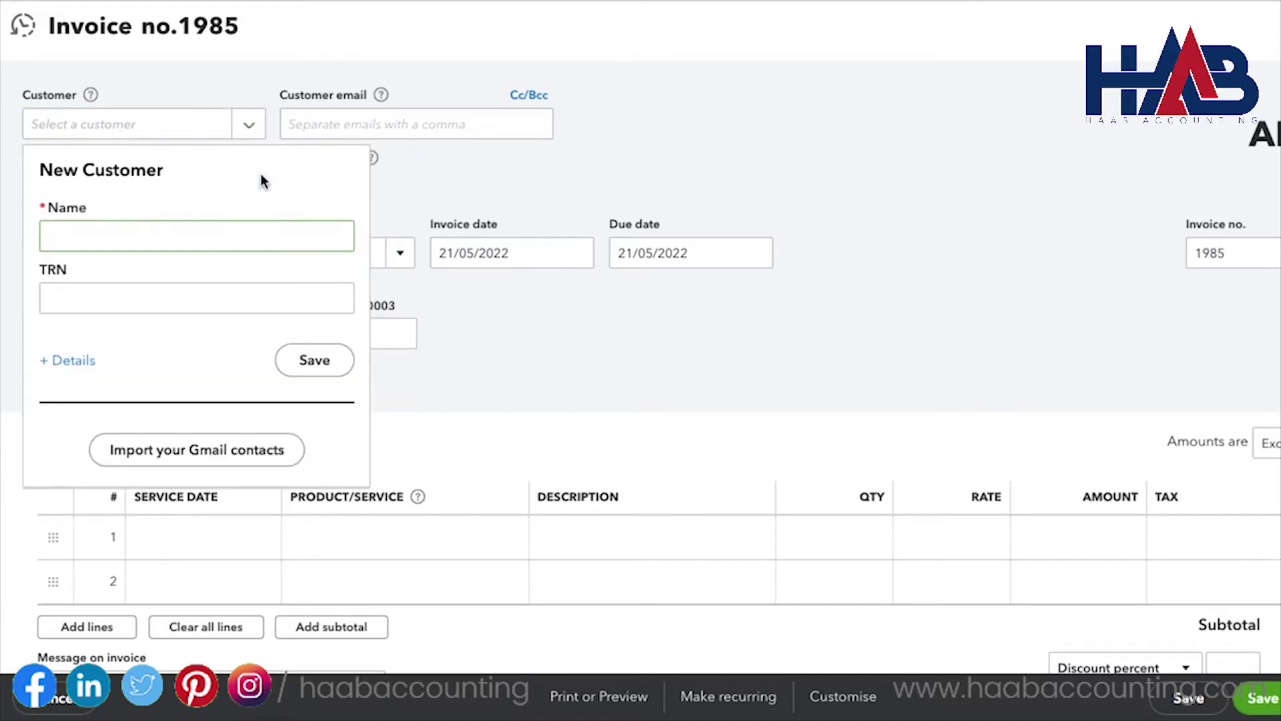
Step: Enter the new customer's name and tax registration number, then expand the full details form
type("Boby")
left_click(197, 298)
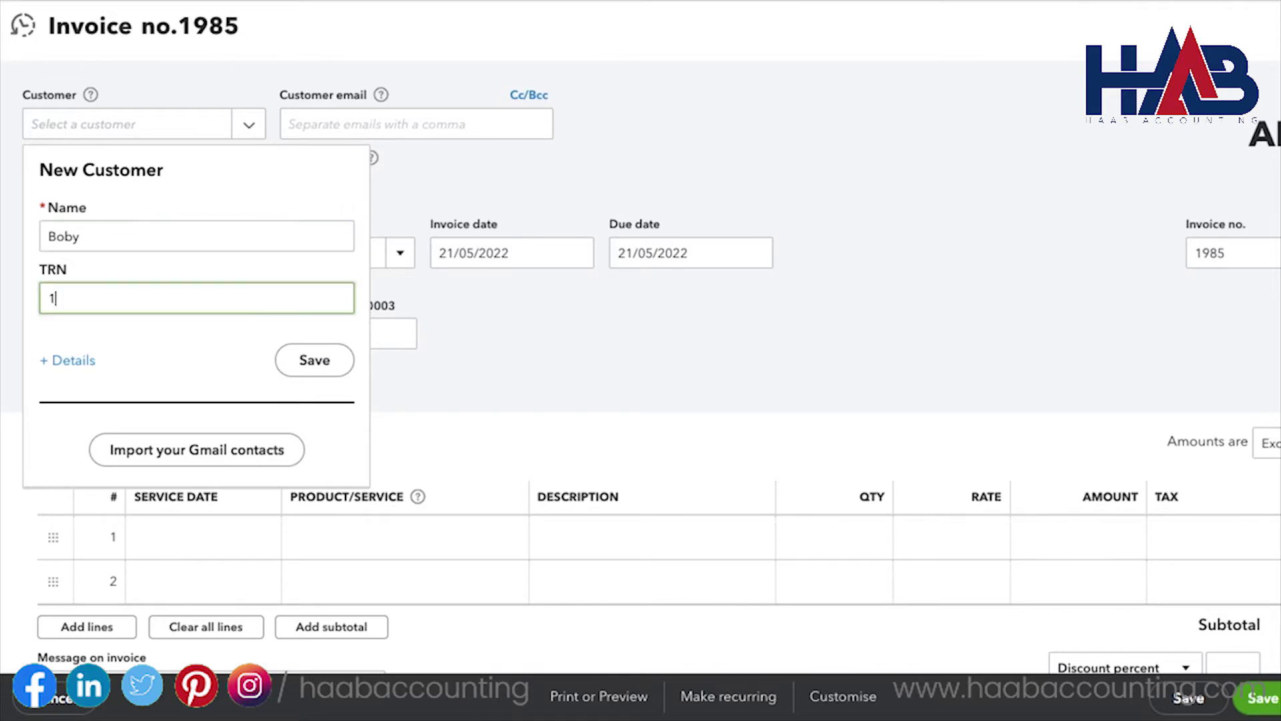
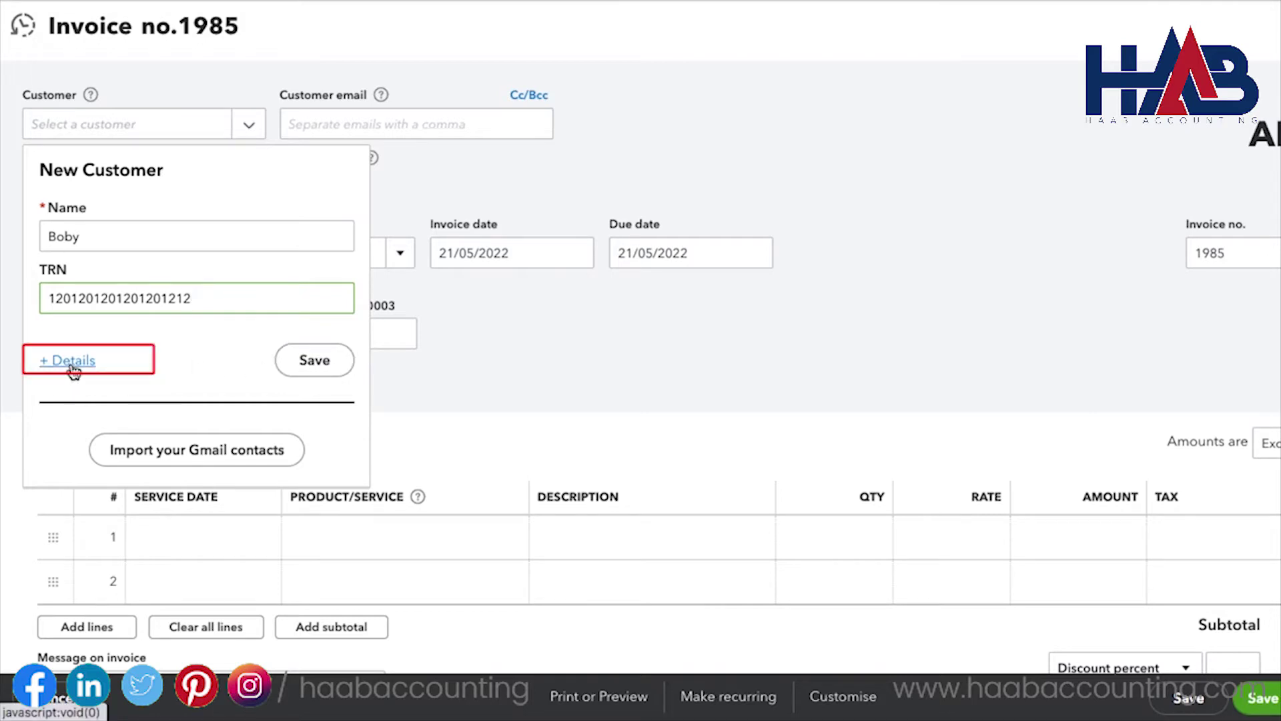
left_click(72, 364)
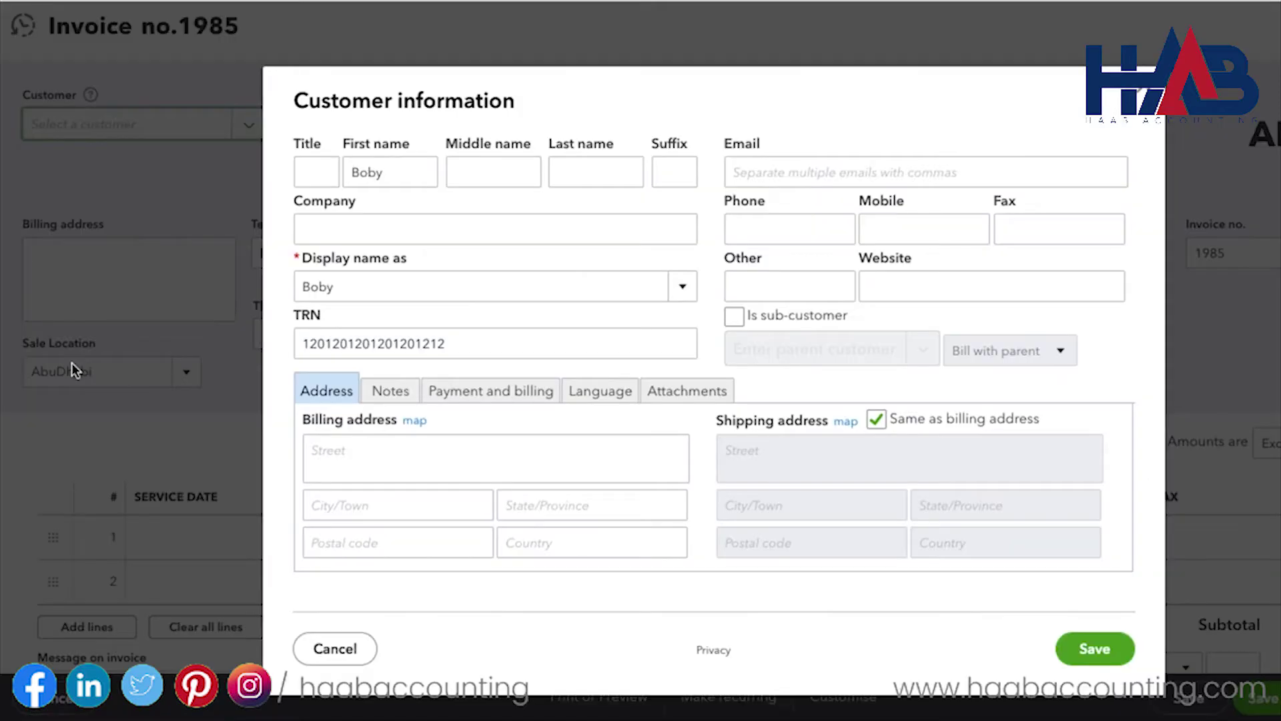
Step: Set title Mr, company ABC Co, and the title-plus-name display name for the customer
left_click(331, 175)
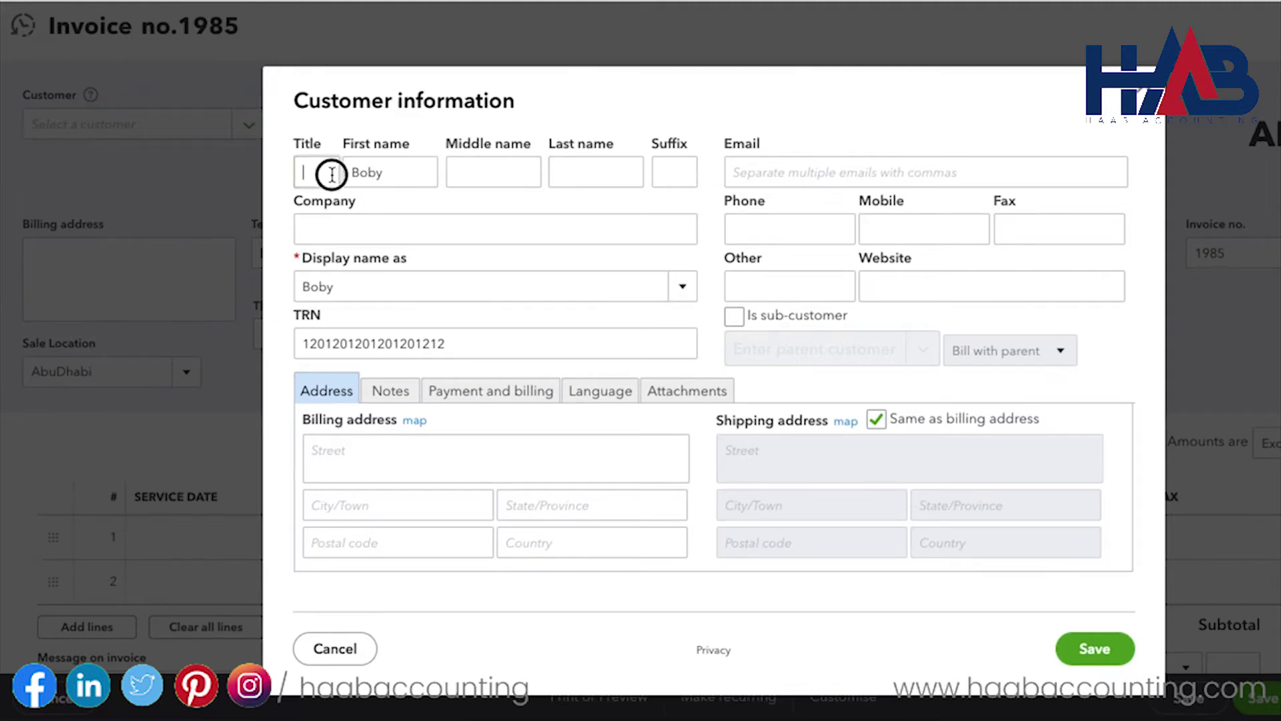
type("Mr")
key("Tab")
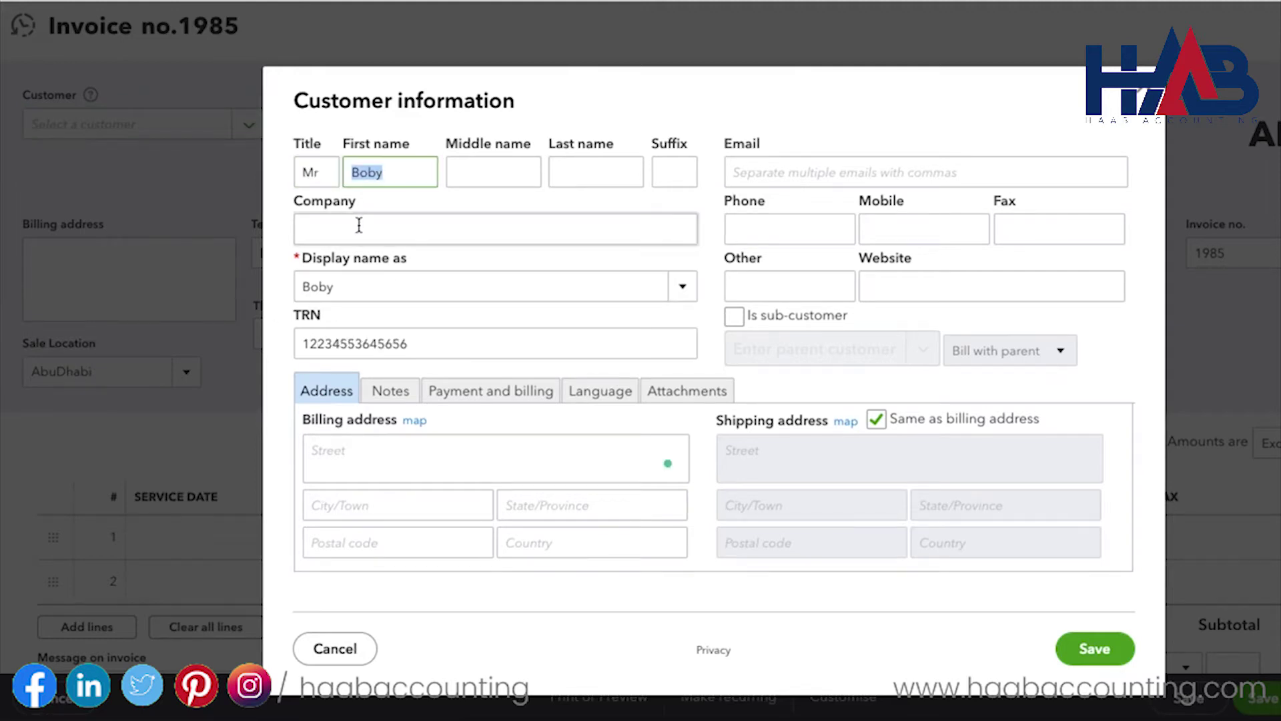
left_click(359, 231)
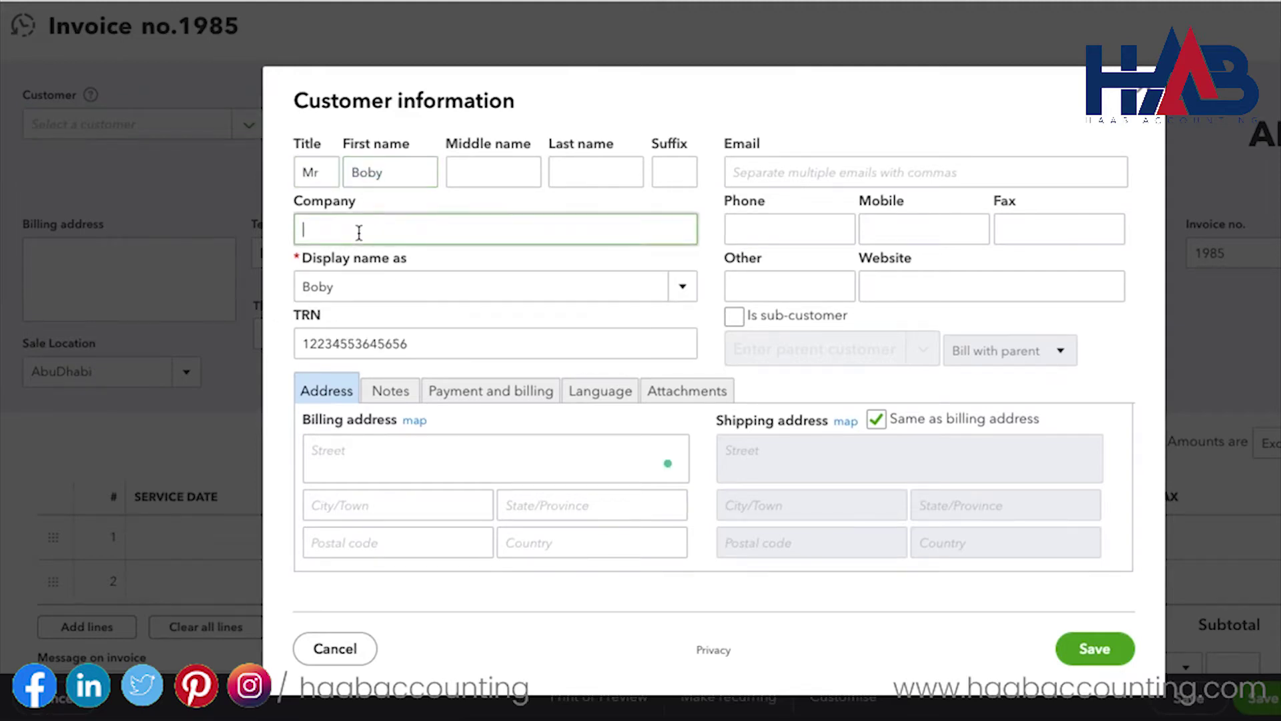
type("ABC")
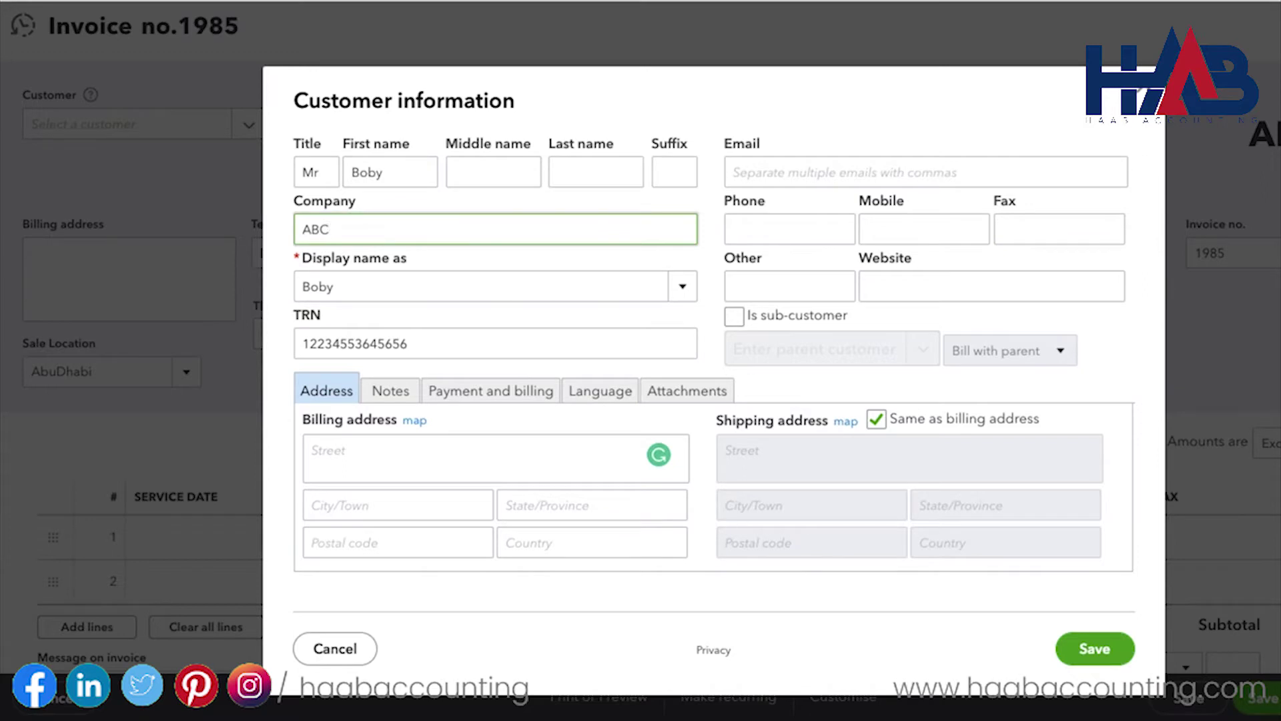
type(" Co")
key("Tab")
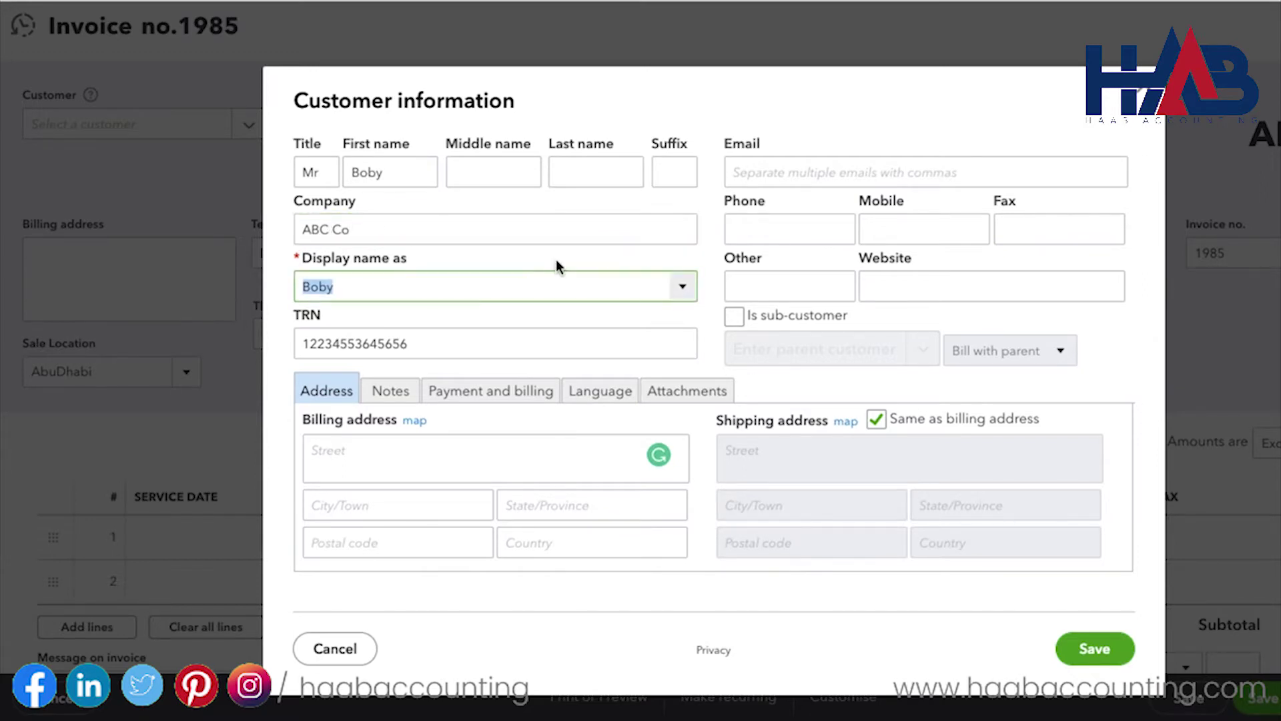
left_click(682, 288)
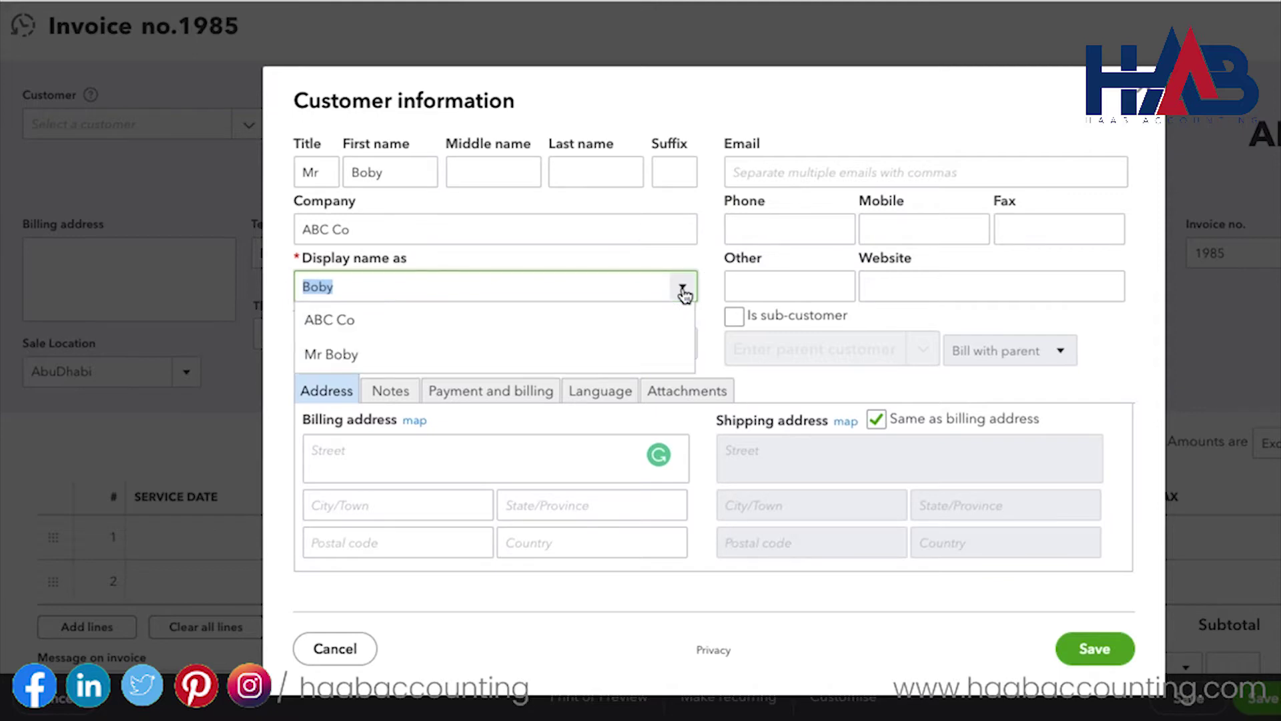
left_click(647, 354)
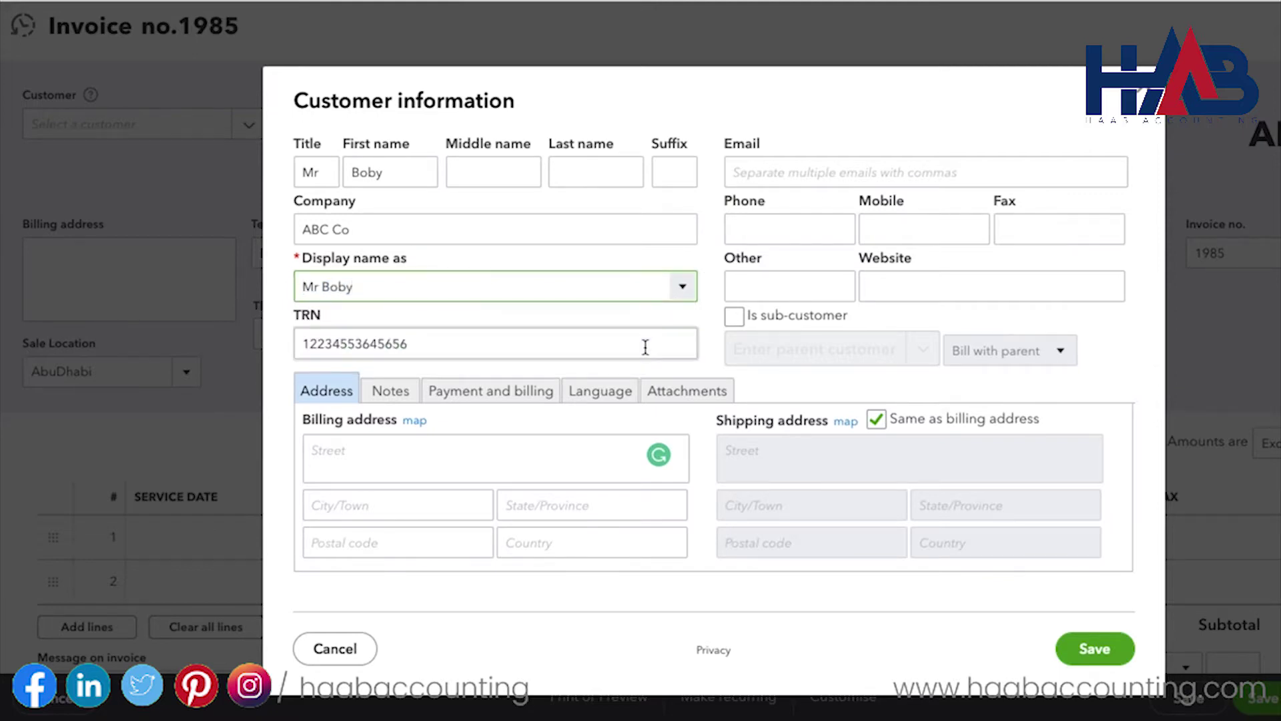
Step: Fill in the customer's e-mail address, phone number and mobile number
left_click(842, 175)
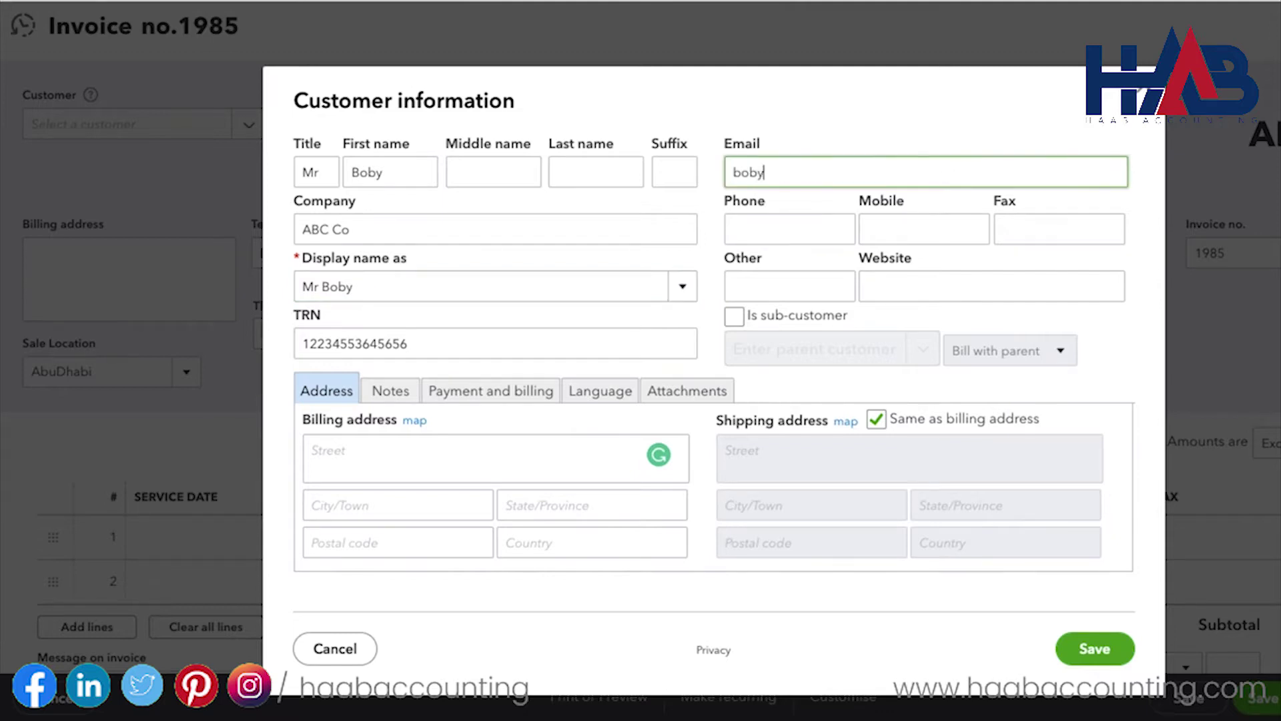
key("Tab")
left_click(950, 228)
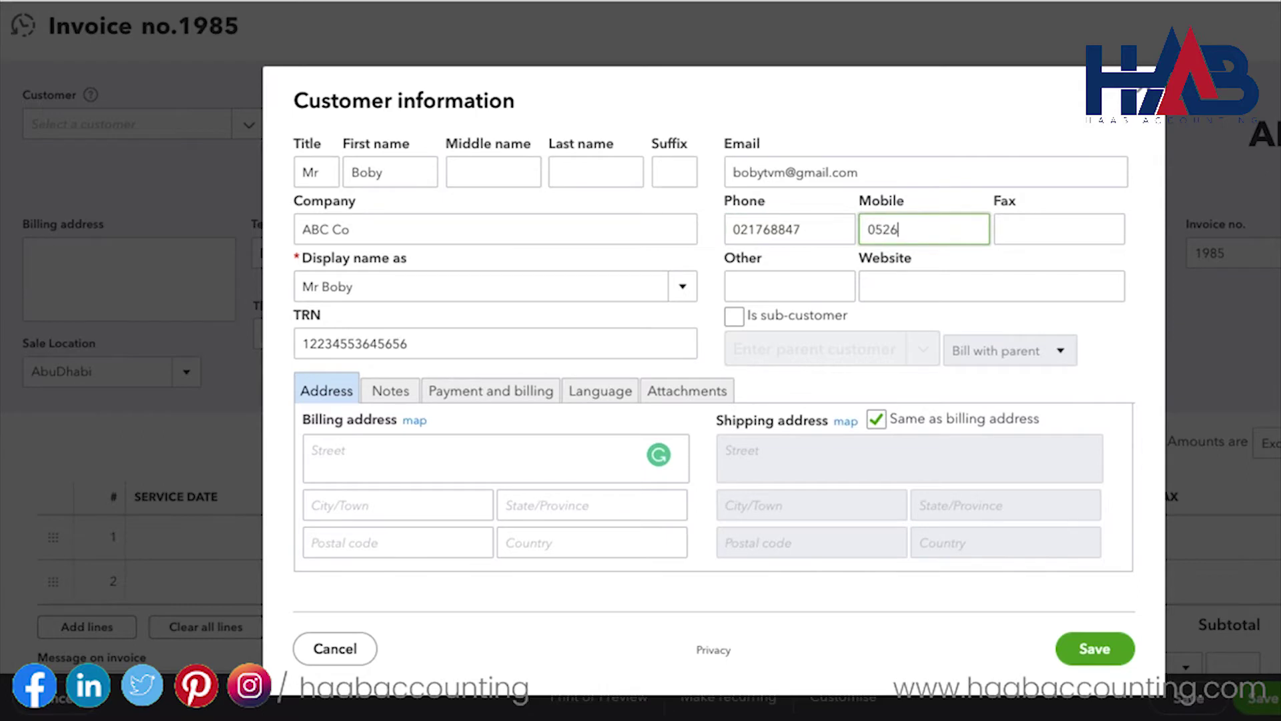
Step: Enter the customer's billing street, city, state, postal code and country, then save the customer
left_click(321, 451)
left_click(429, 509)
type("Mussafah")
key("Tab")
type("Abu Dhabi")
key("Tab")
type("59434")
key("Tab")
type("UAE")
key("Tab")
left_click(1109, 657)
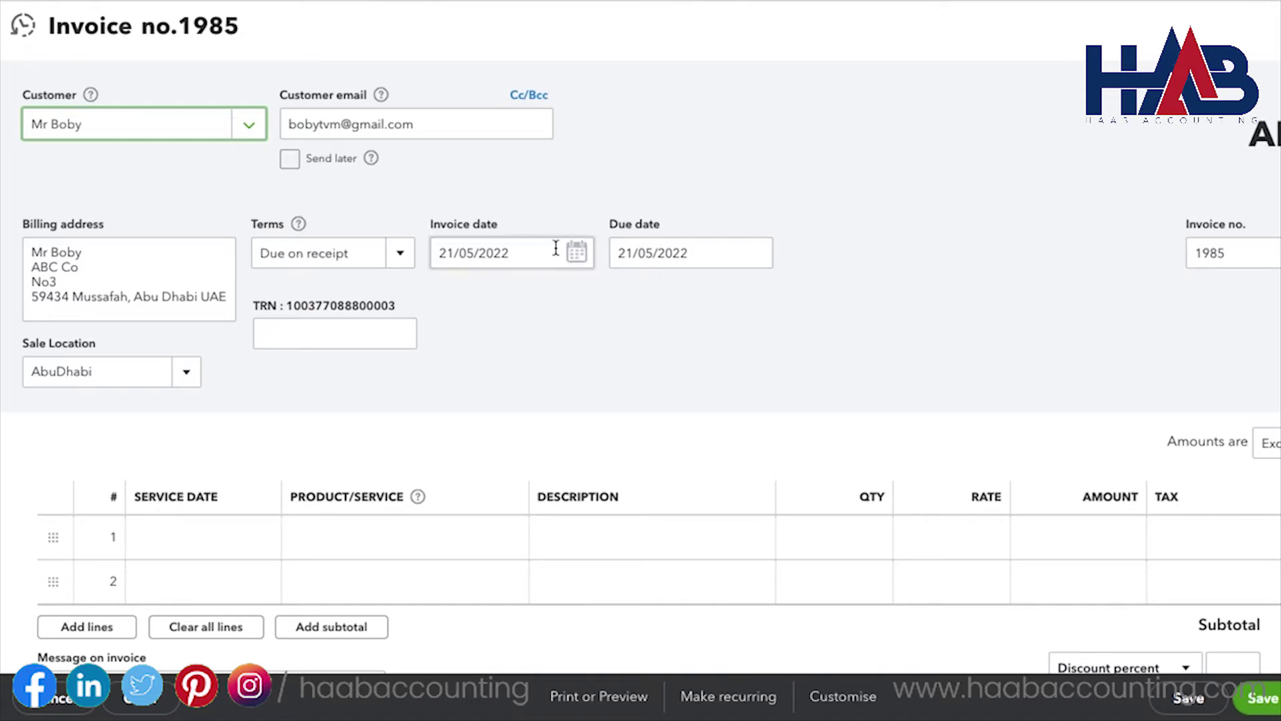
Step: Set the invoice date to 01/05/2022 and keep AbuDhabi as the sale location
left_click(578, 255)
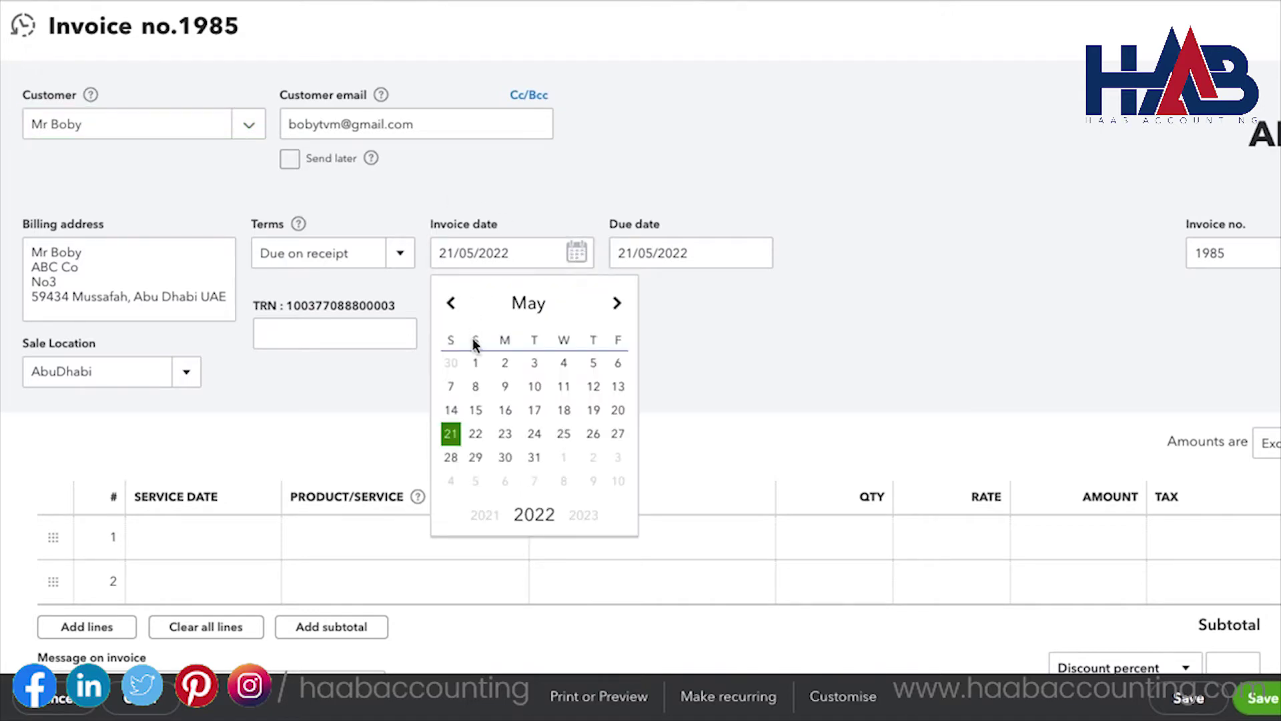
left_click(477, 364)
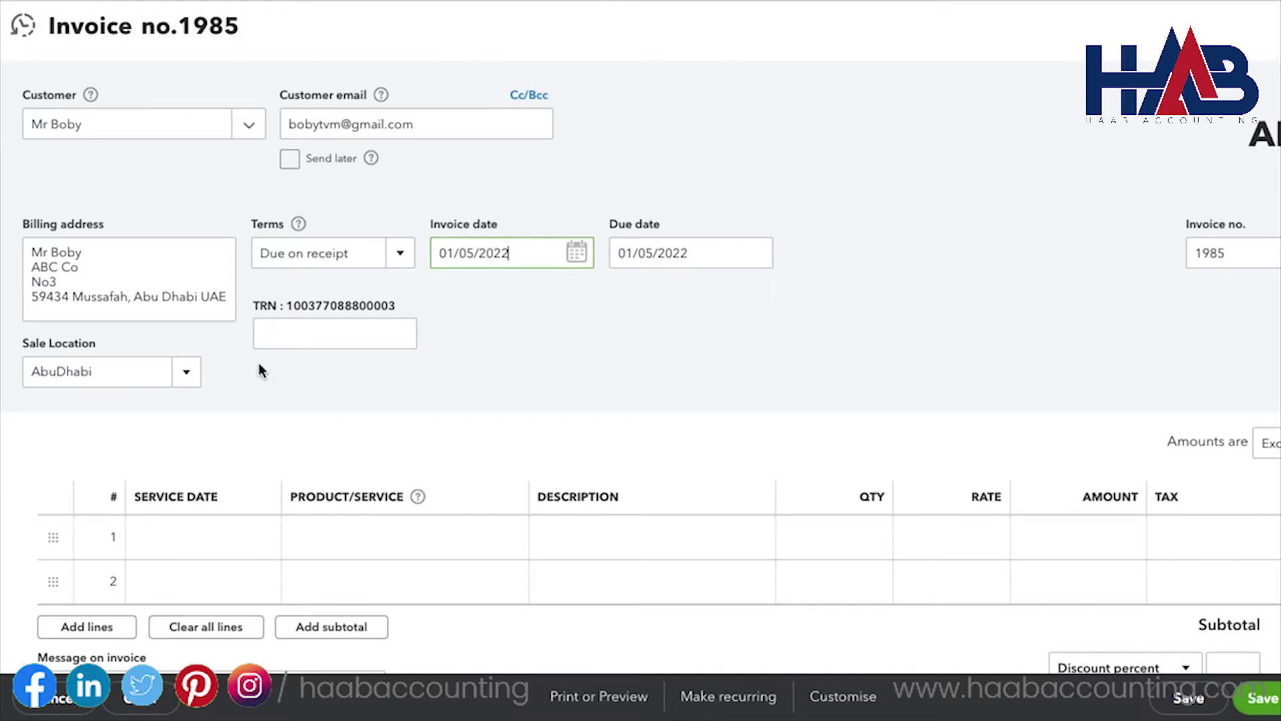
left_click(187, 379)
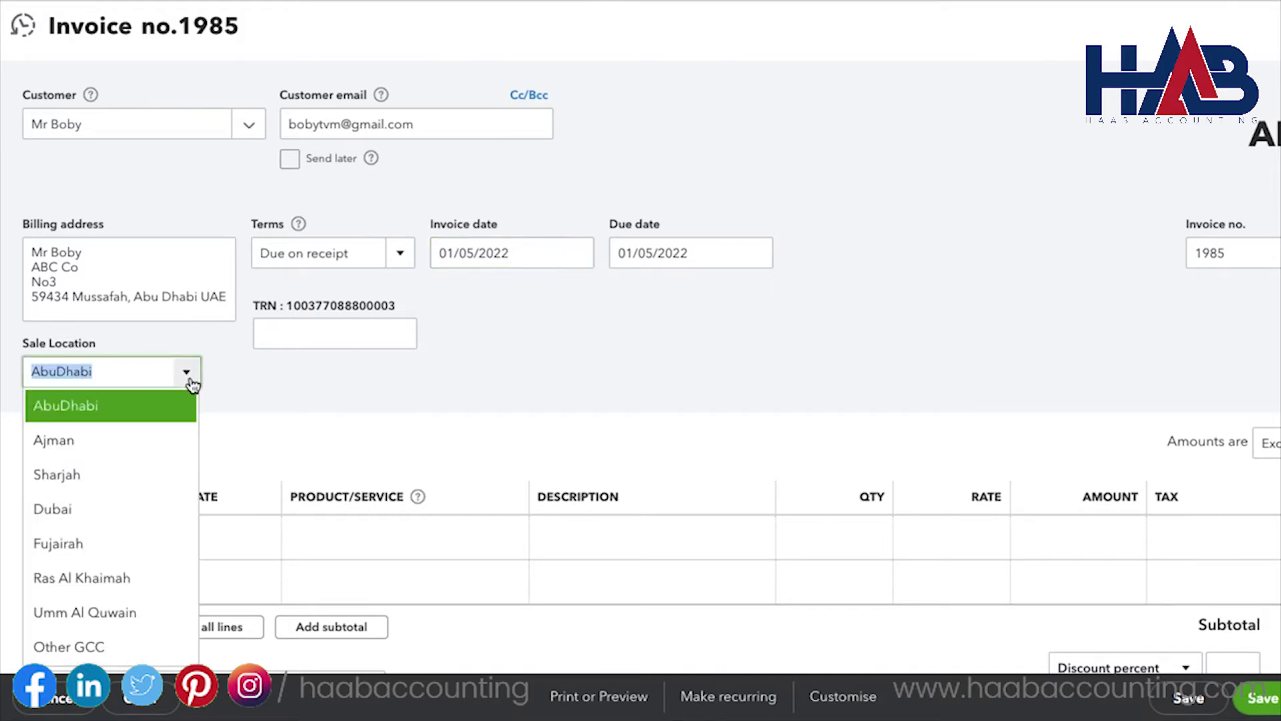
left_click(190, 381)
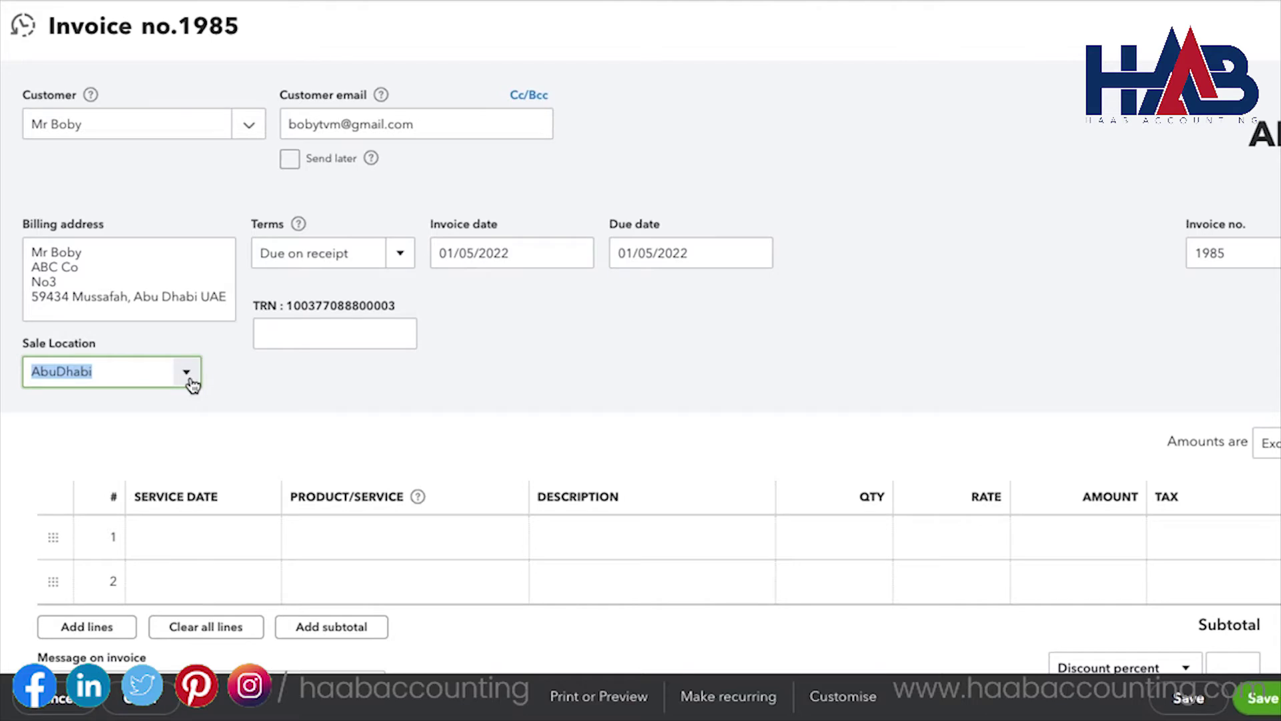
left_click(321, 544)
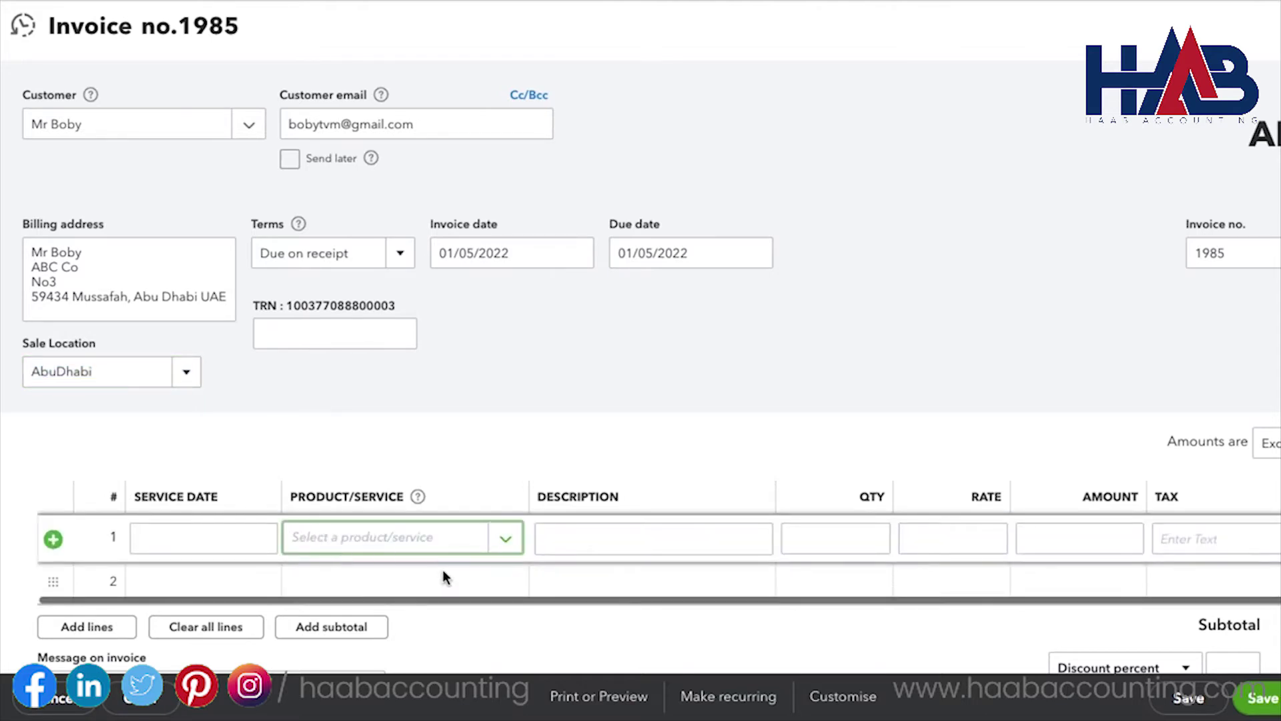
Step: Browse the Product/Service list for the first invoice line
left_click(507, 539)
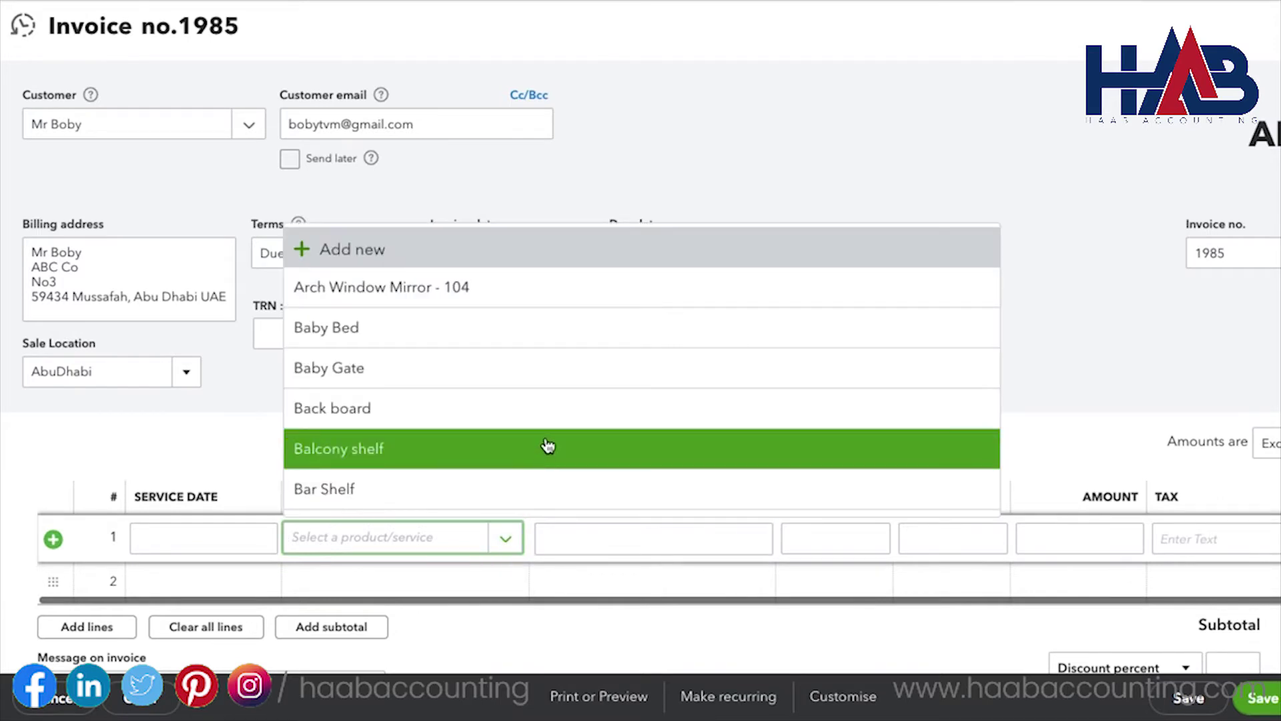
scroll(547, 446, "down", 1)
scroll(546, 446, "up", 3)
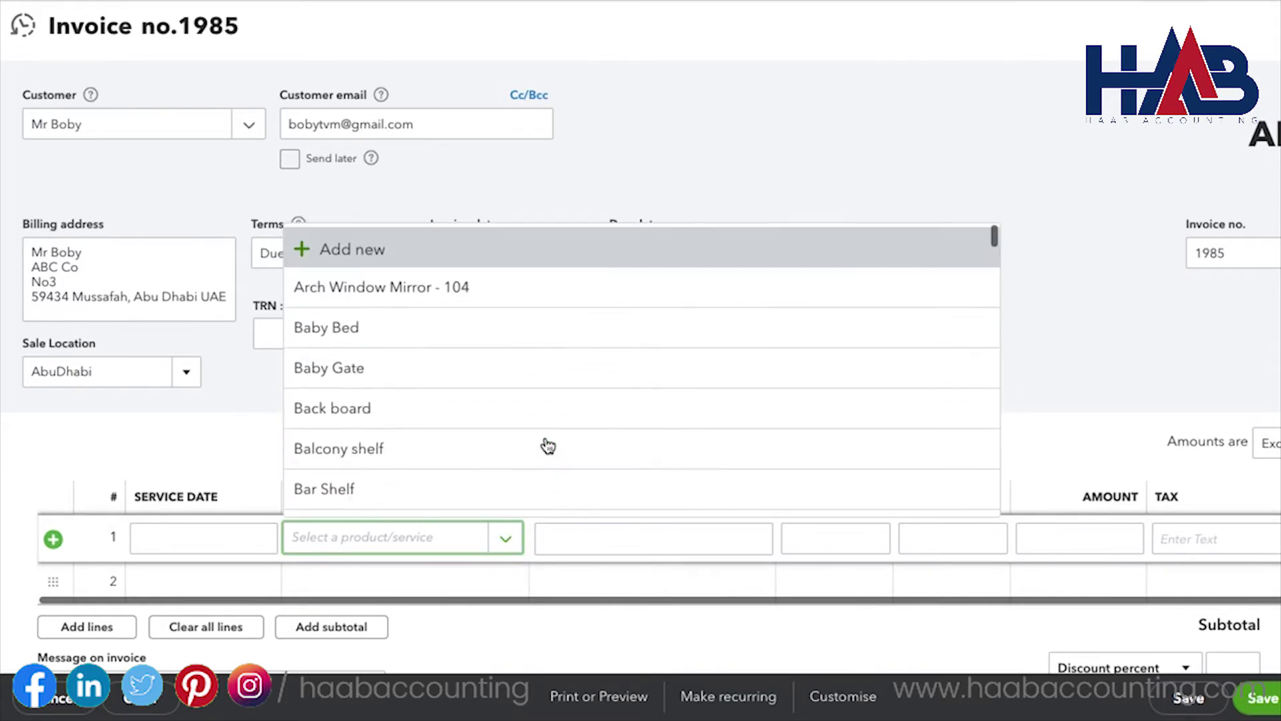
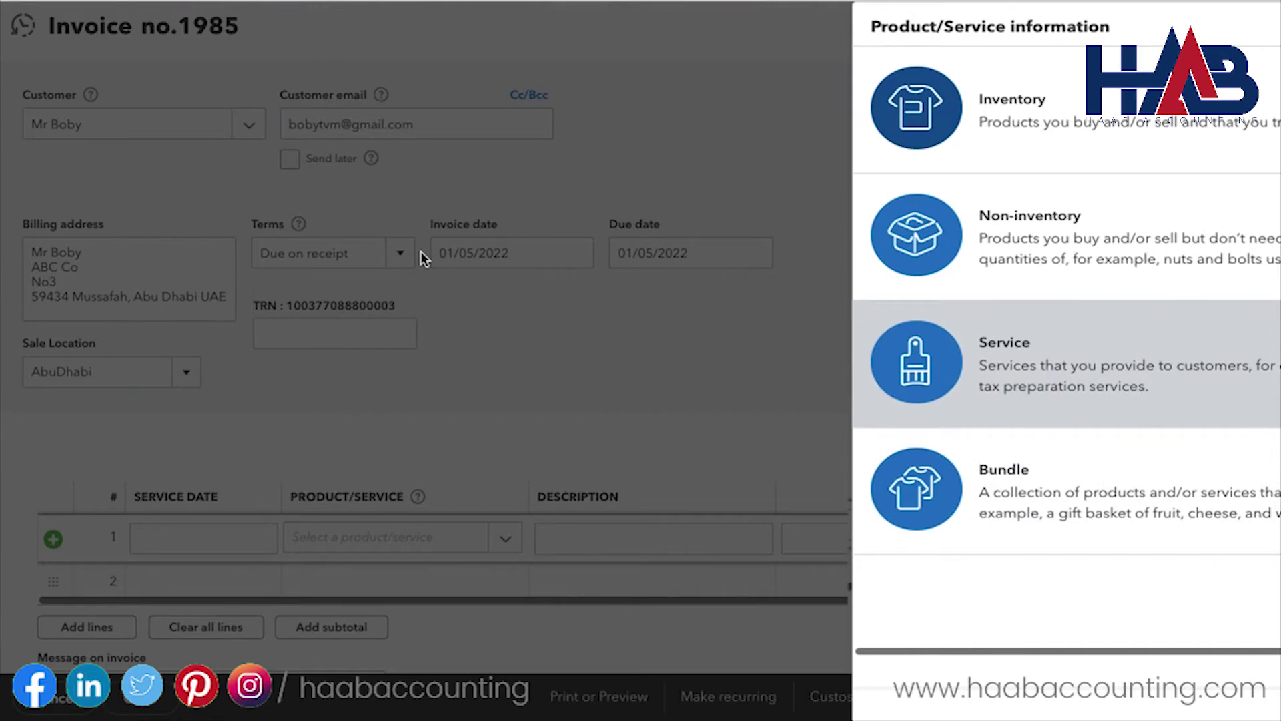
Step: Choose Service as the type of the new product/service on invoice 1985
key("Return")
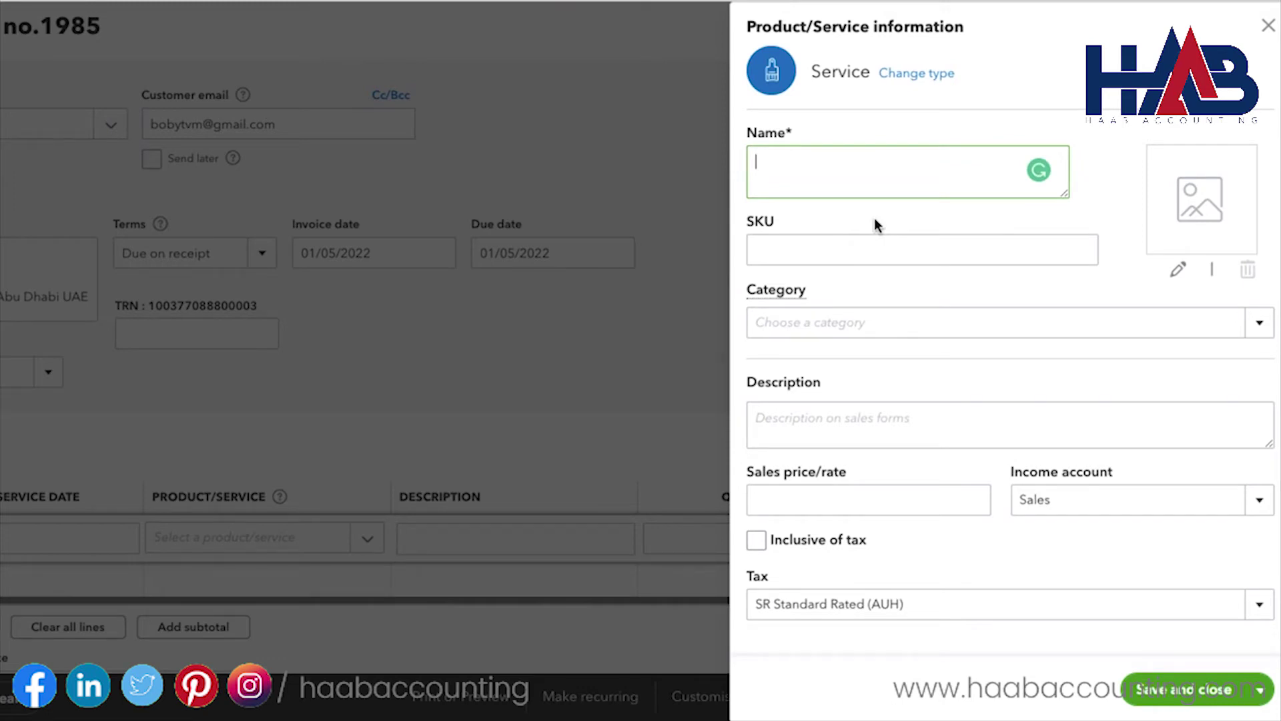
Step: Create the service item 'Professional Service' in the Sales category and save it
type("Professional Service")
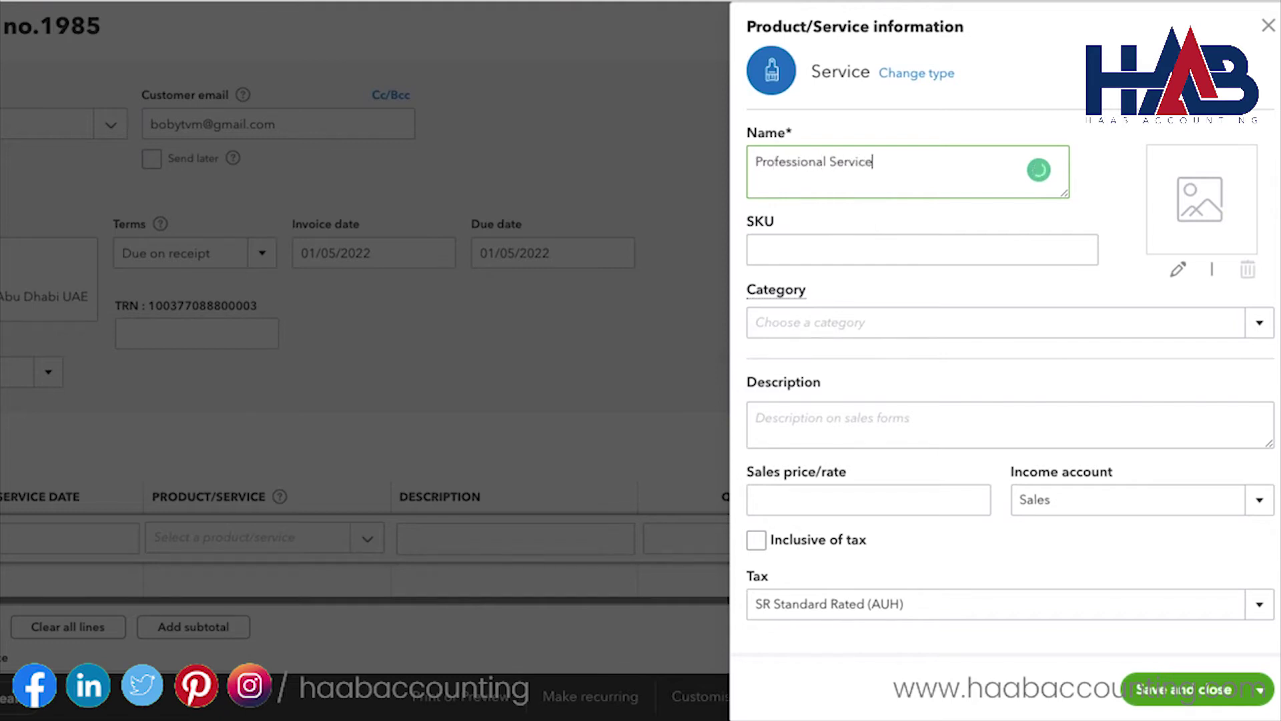
left_click(1263, 329)
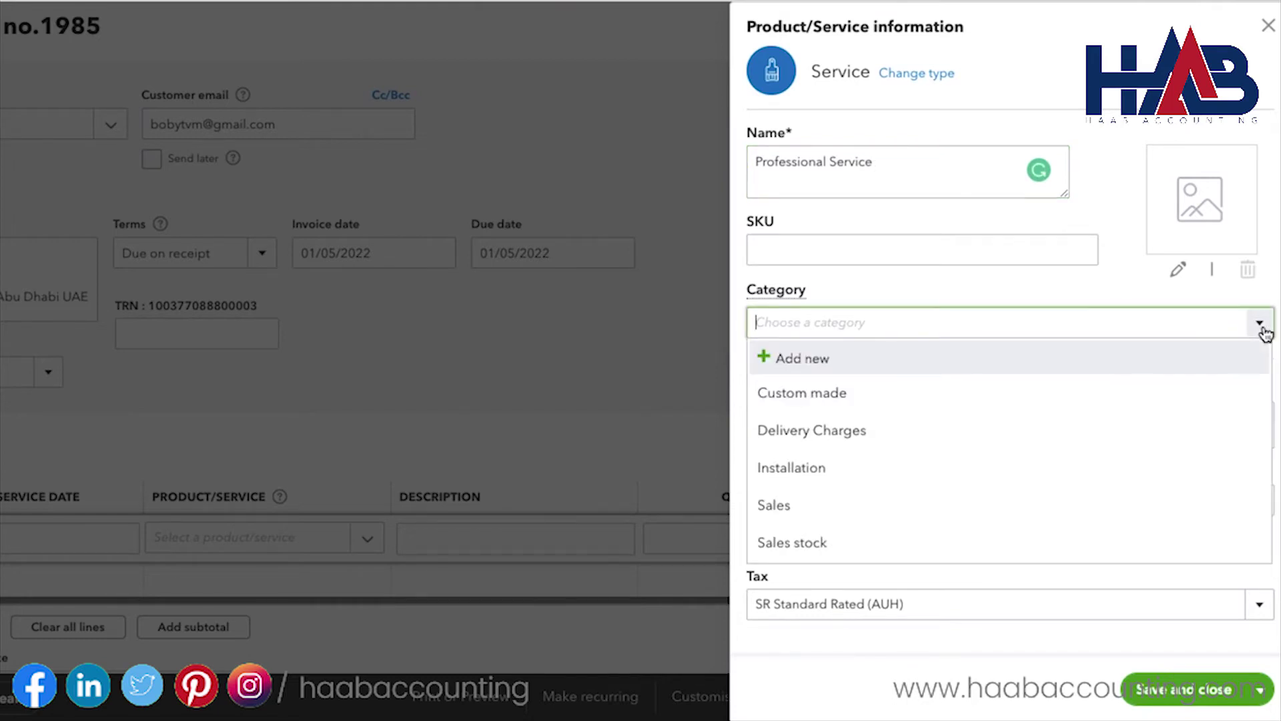
left_click(1077, 502)
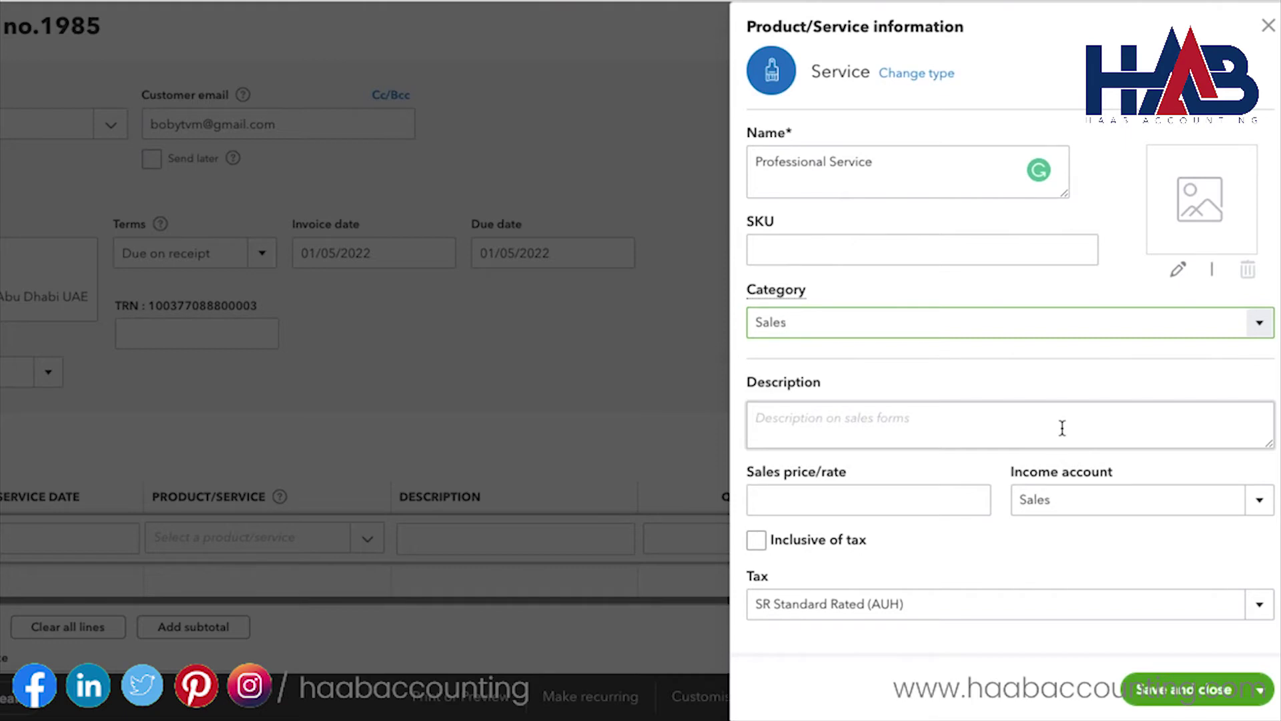
left_click(951, 499)
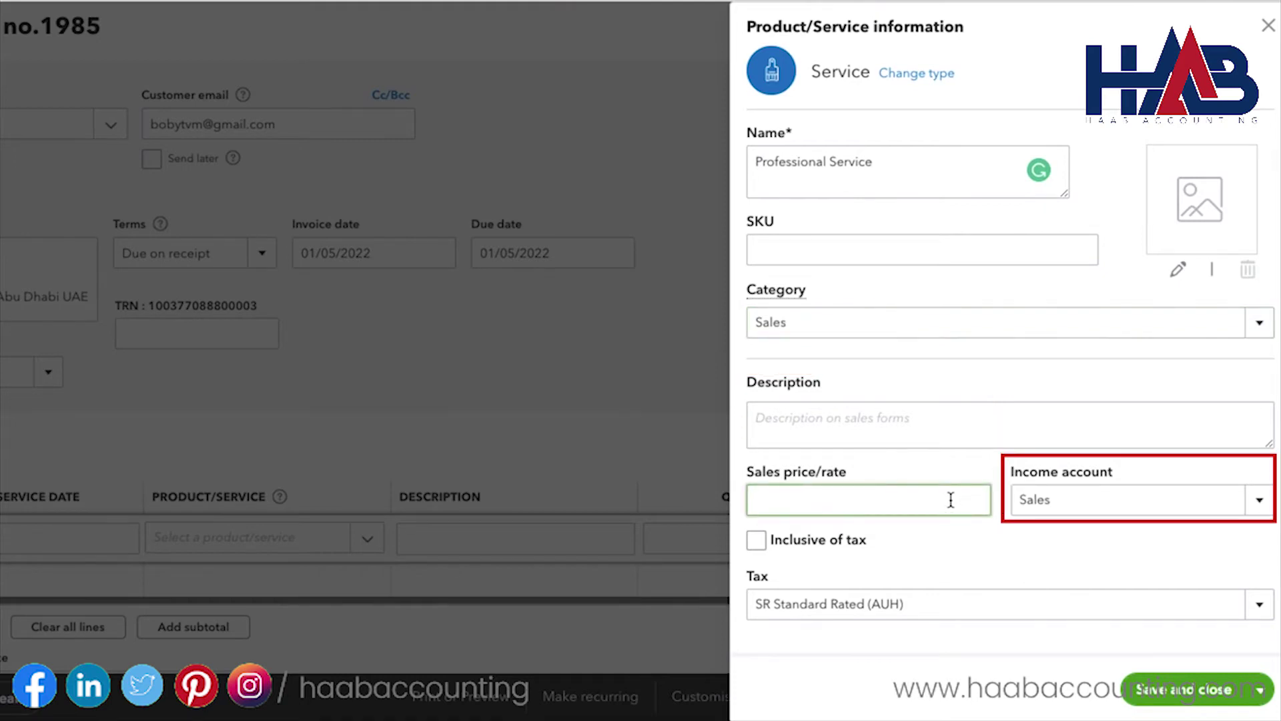
scroll(954, 498, "down", 1)
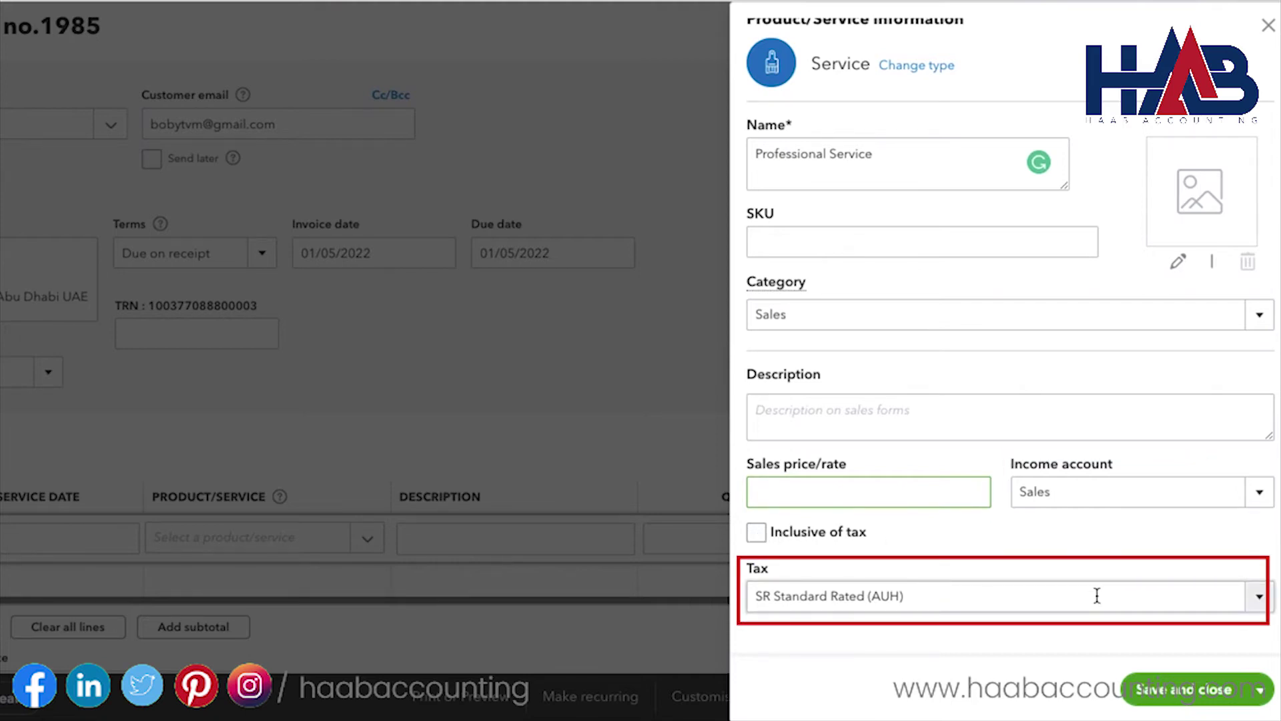
left_click(1178, 692)
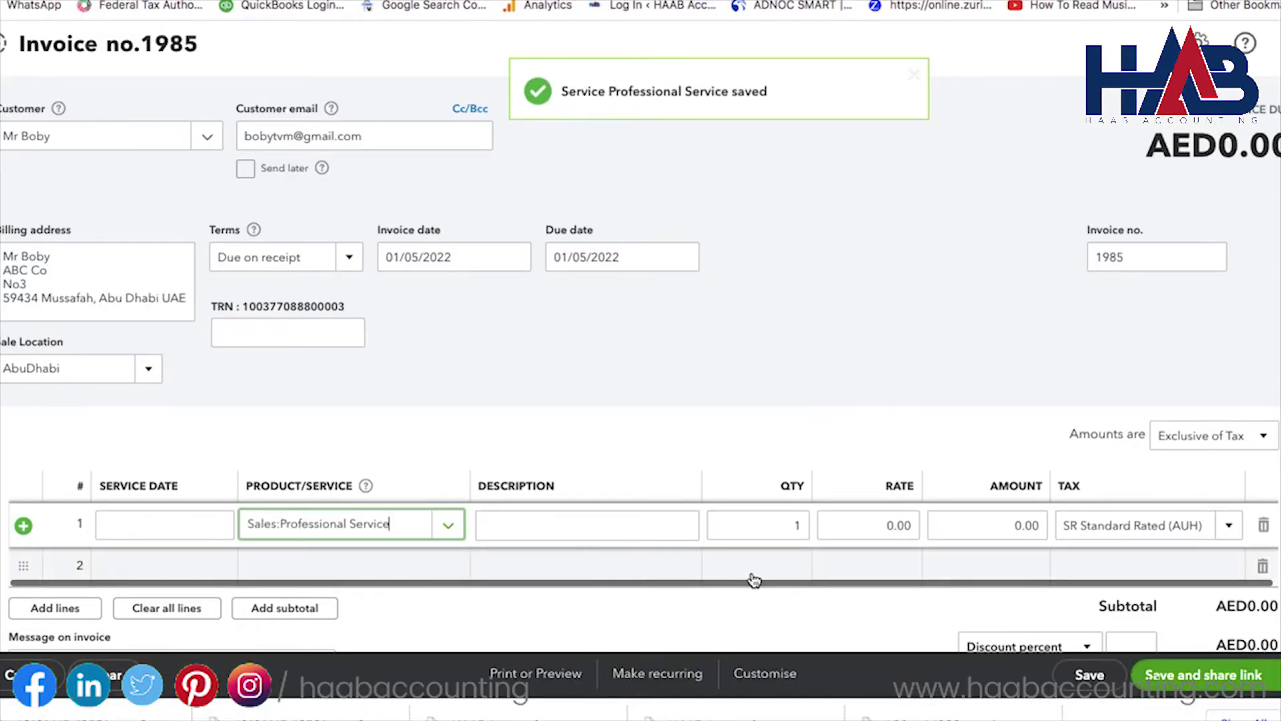
Step: Fill invoice line 1 with description 'for the month of April', quantity 1 and rate 1,000
left_click(618, 533)
type("f")
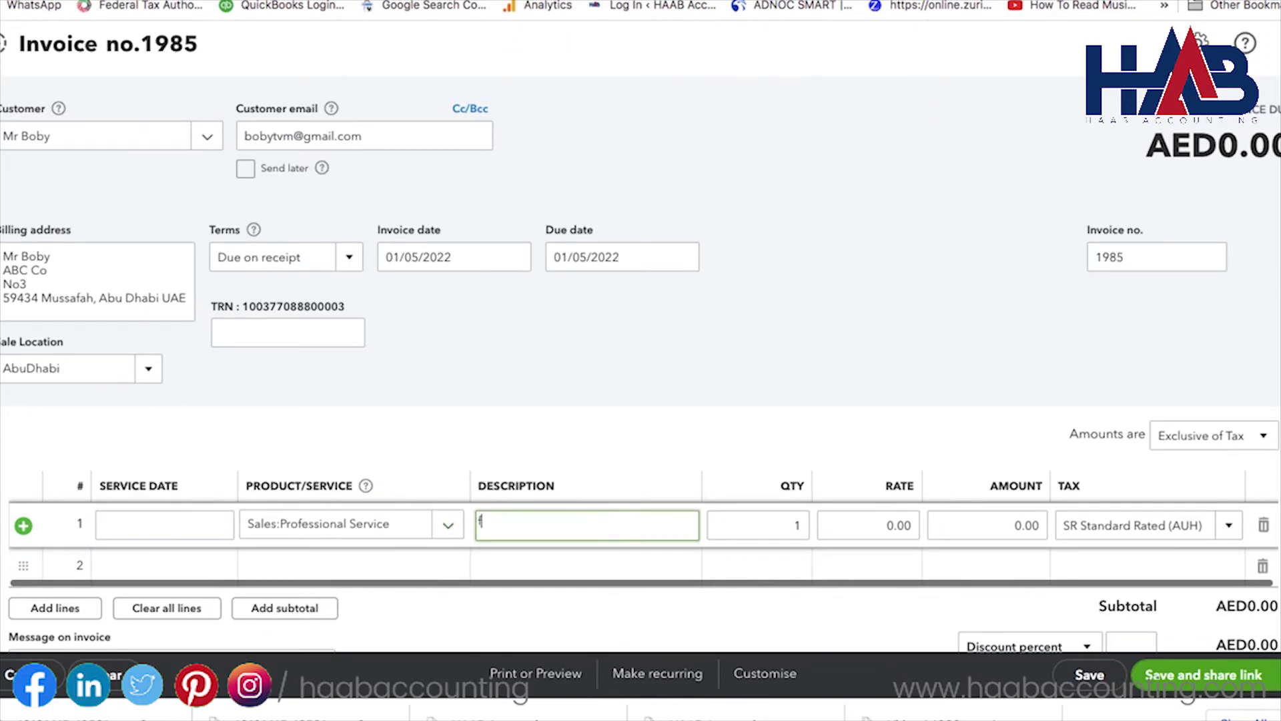
type("or the month of April")
key("Tab")
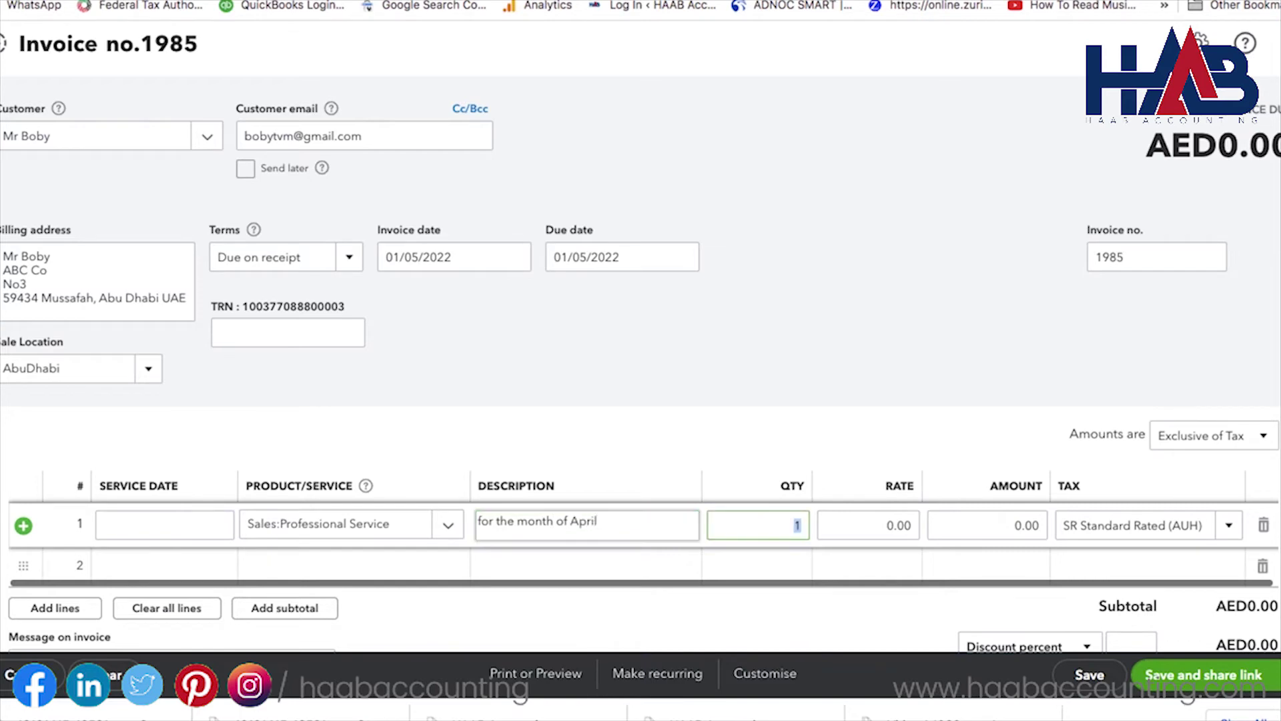
key("Tab")
type("1000")
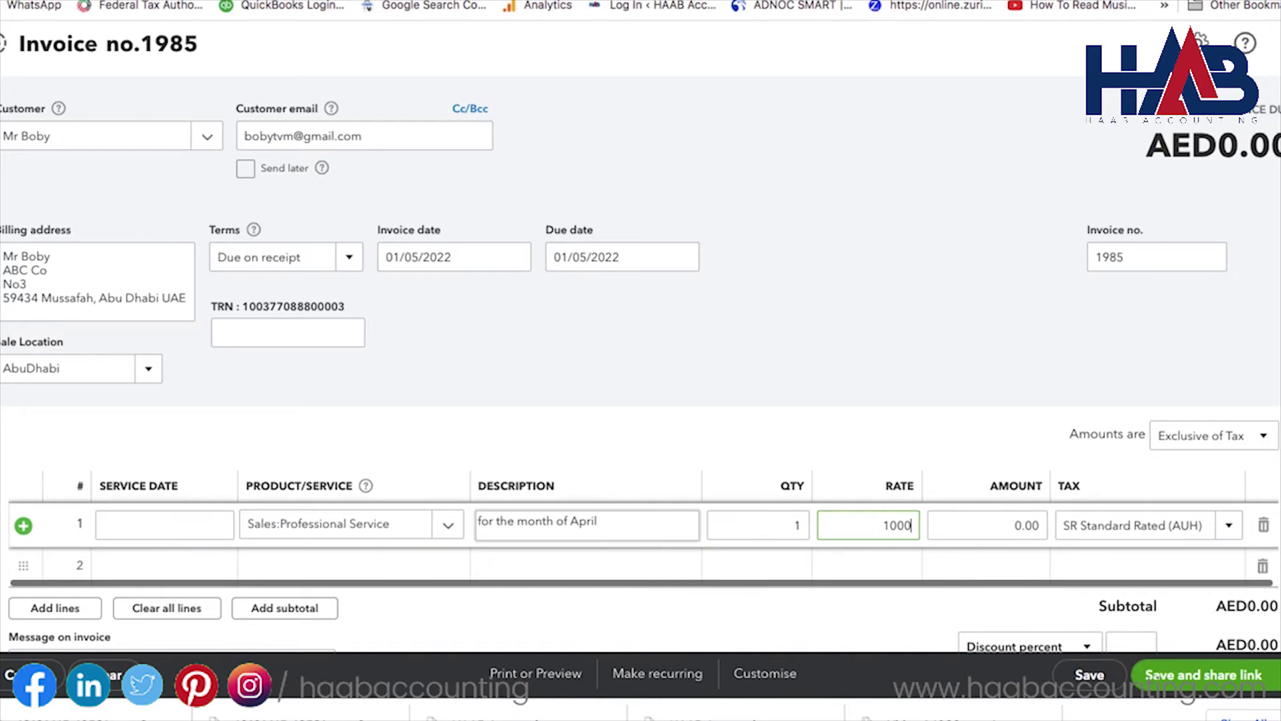
key("Tab")
scroll(692, 414, "down", 3)
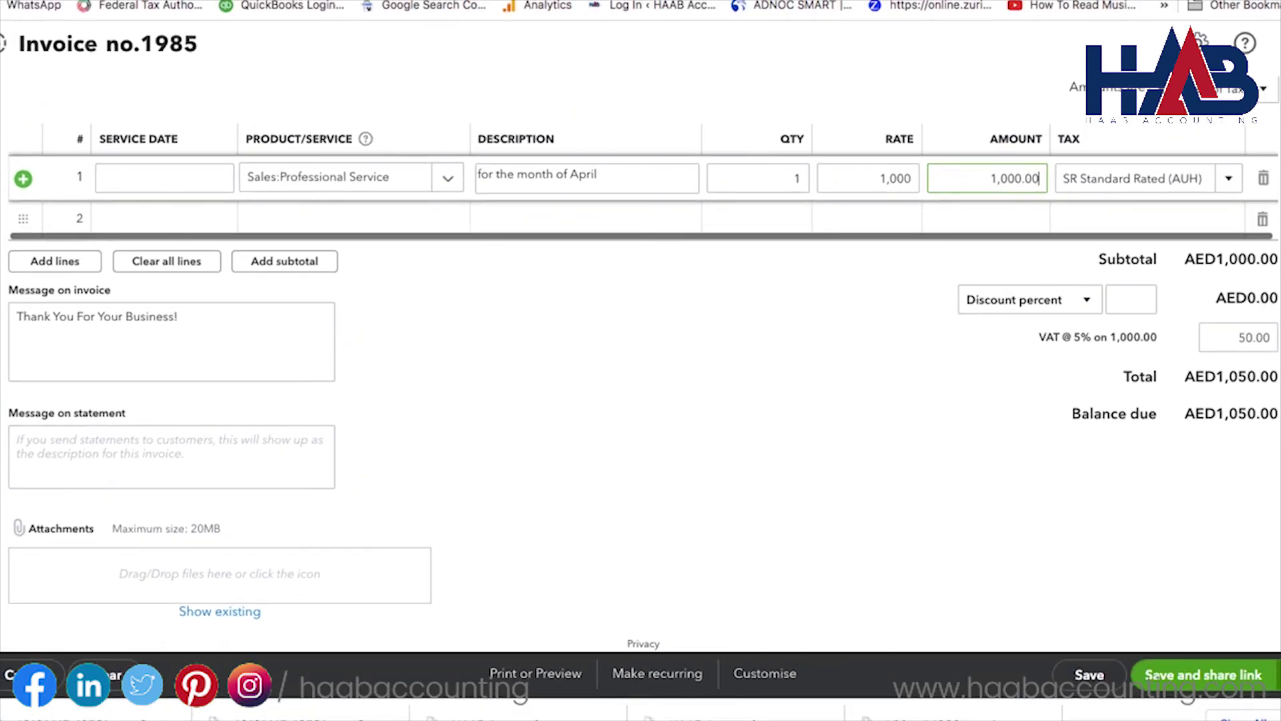
Step: Save invoice 1985 and email it to the customer with Save and send
left_click(1277, 675)
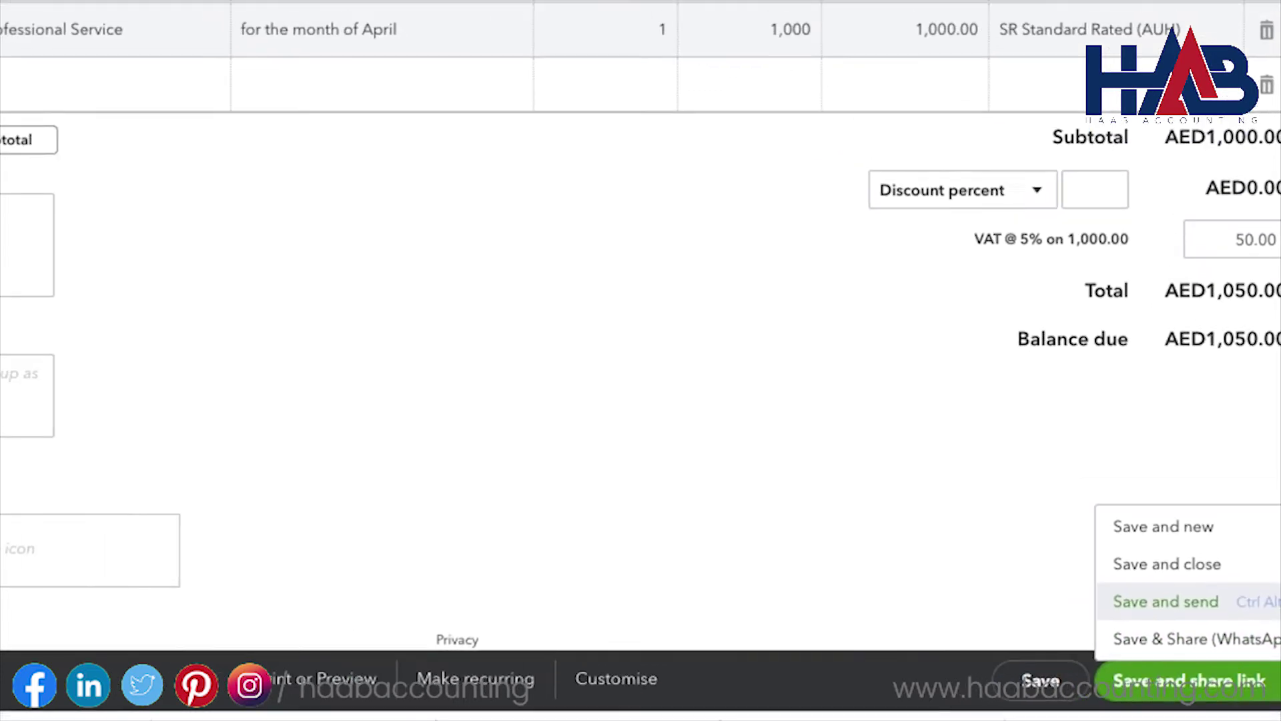
left_click(1276, 601)
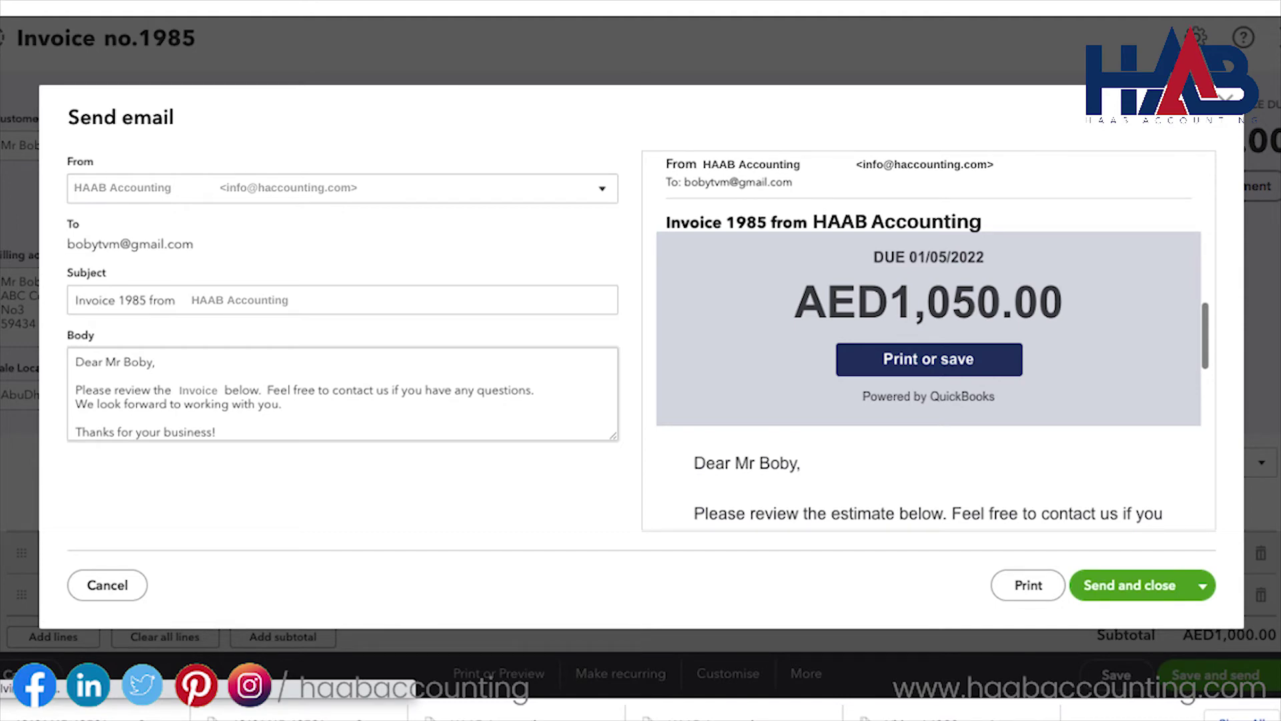
left_click(1129, 589)
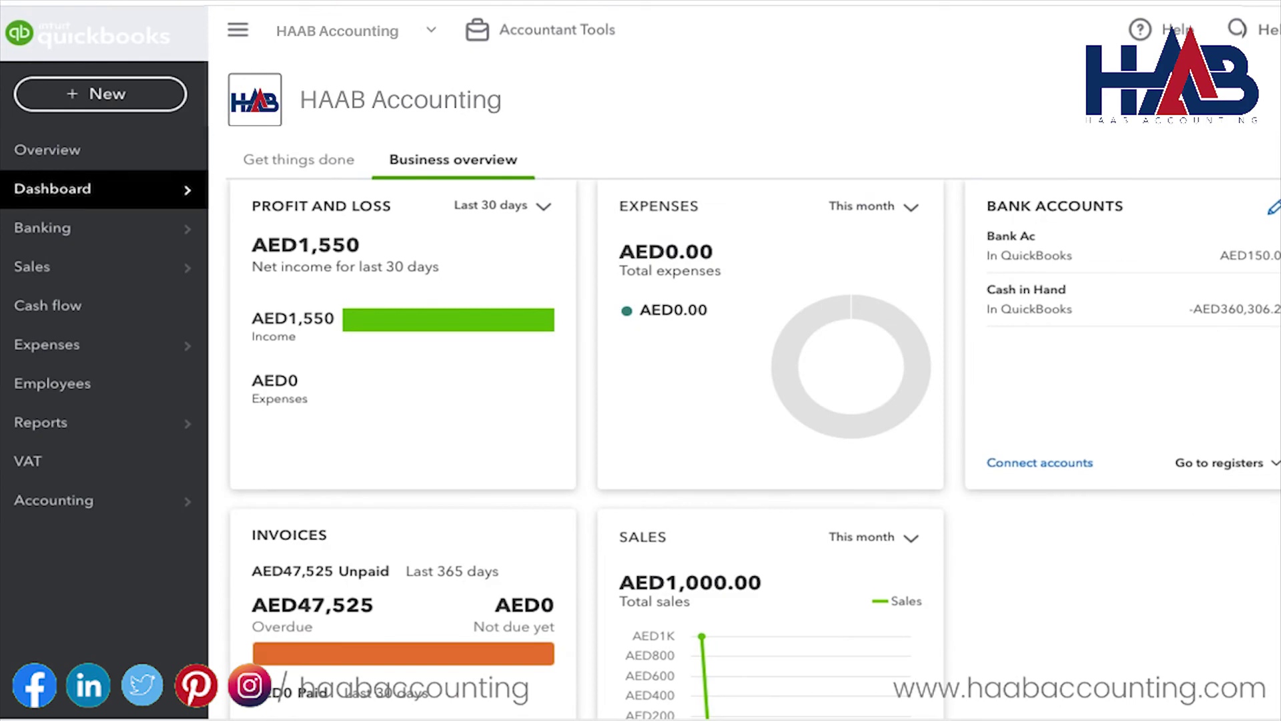
Step: Start a new sales receipt for the customer, dated 01/04/2022
left_click(134, 95)
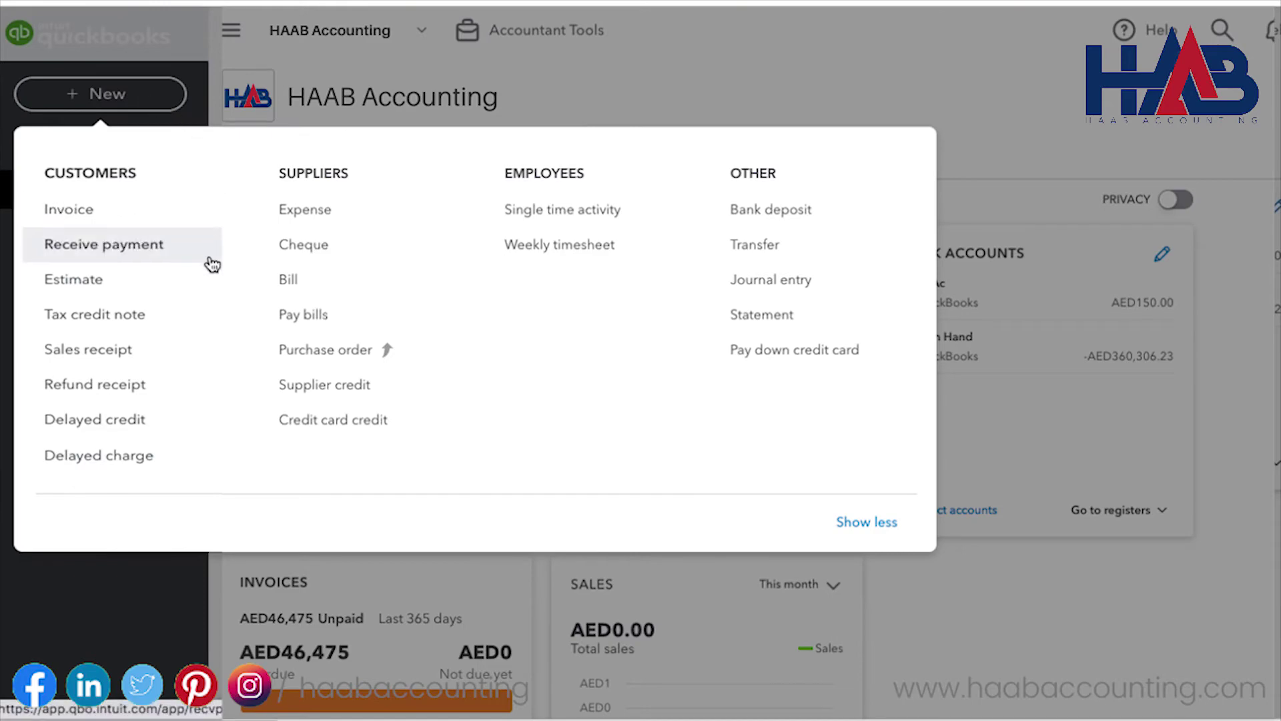
left_click(168, 350)
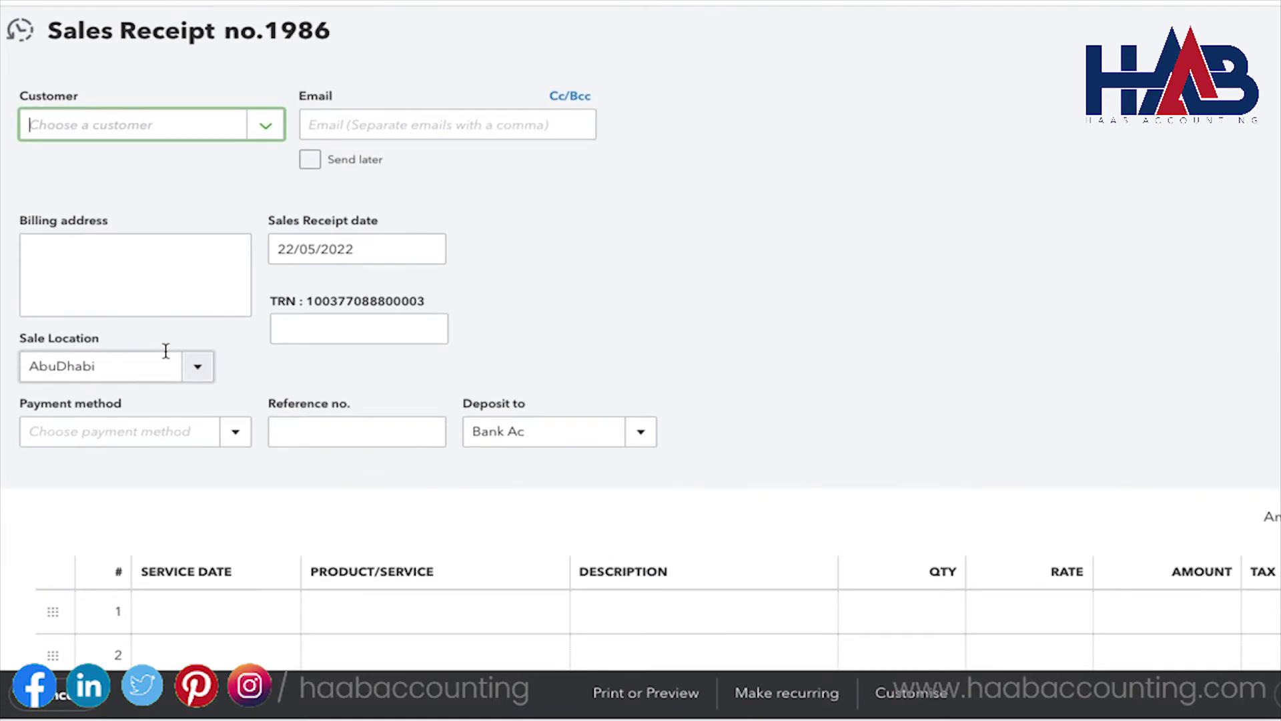
type("Mr Boby")
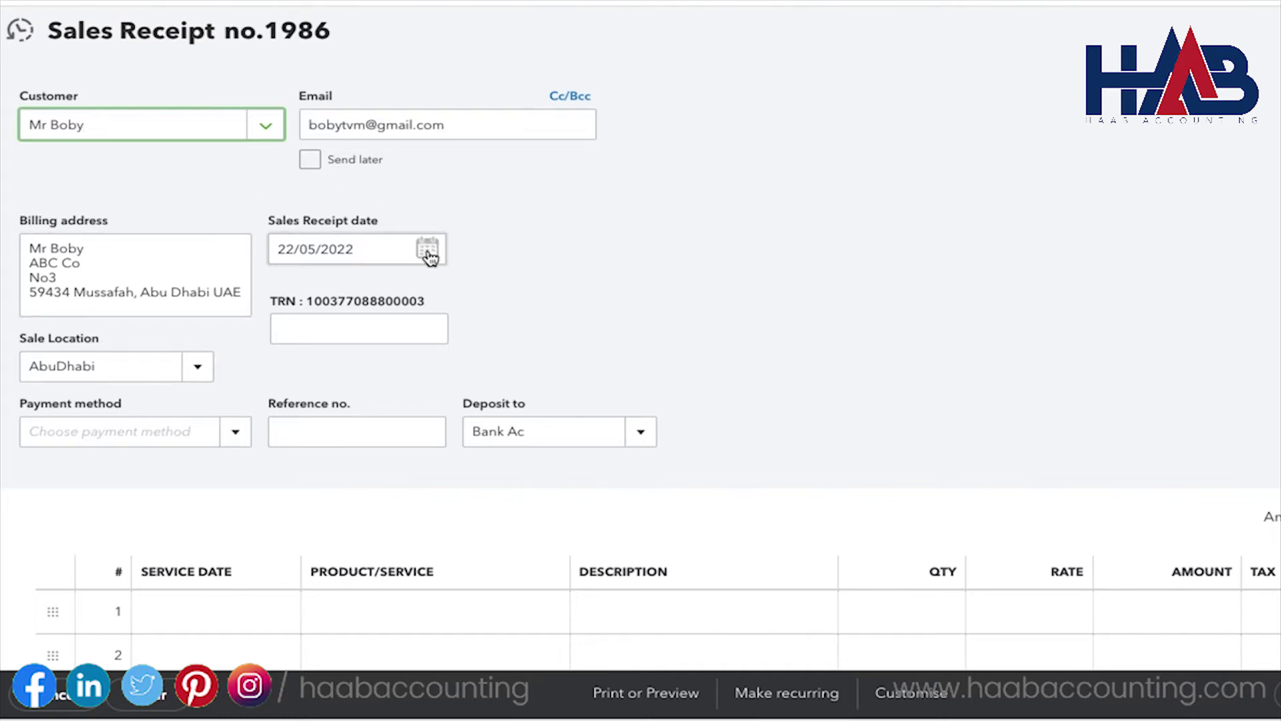
left_click(428, 250)
left_click(291, 299)
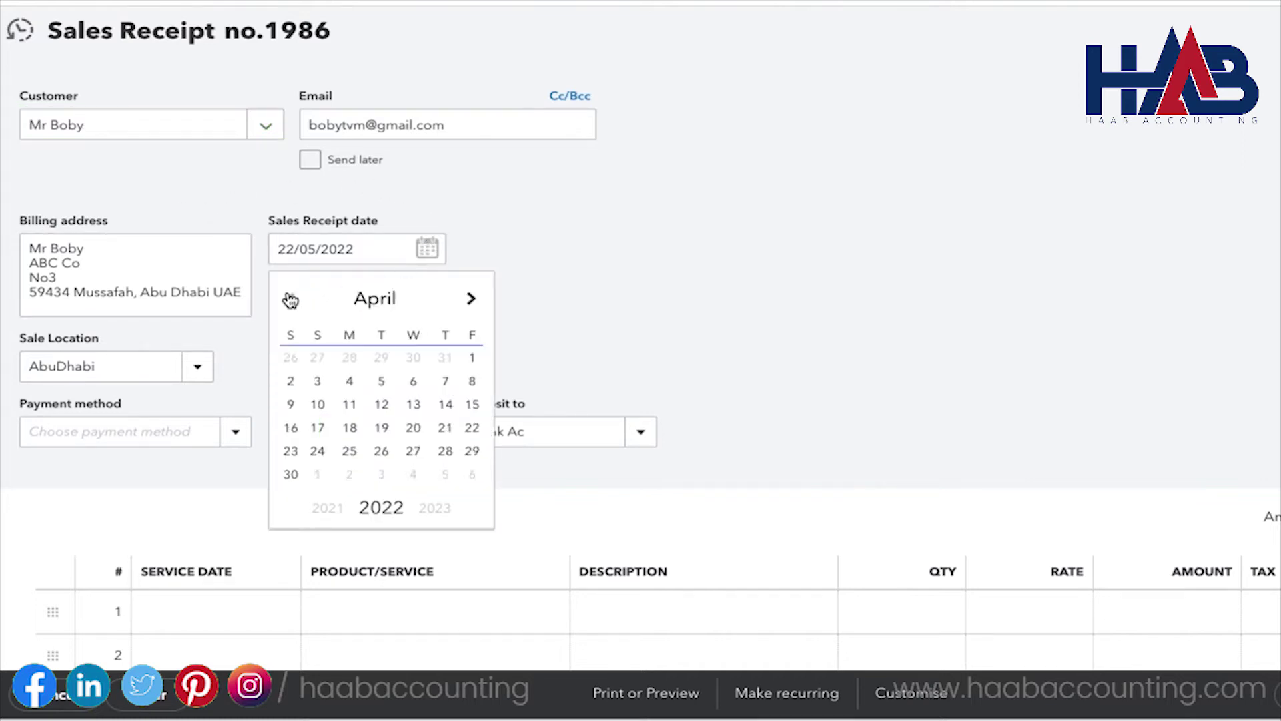
left_click(471, 359)
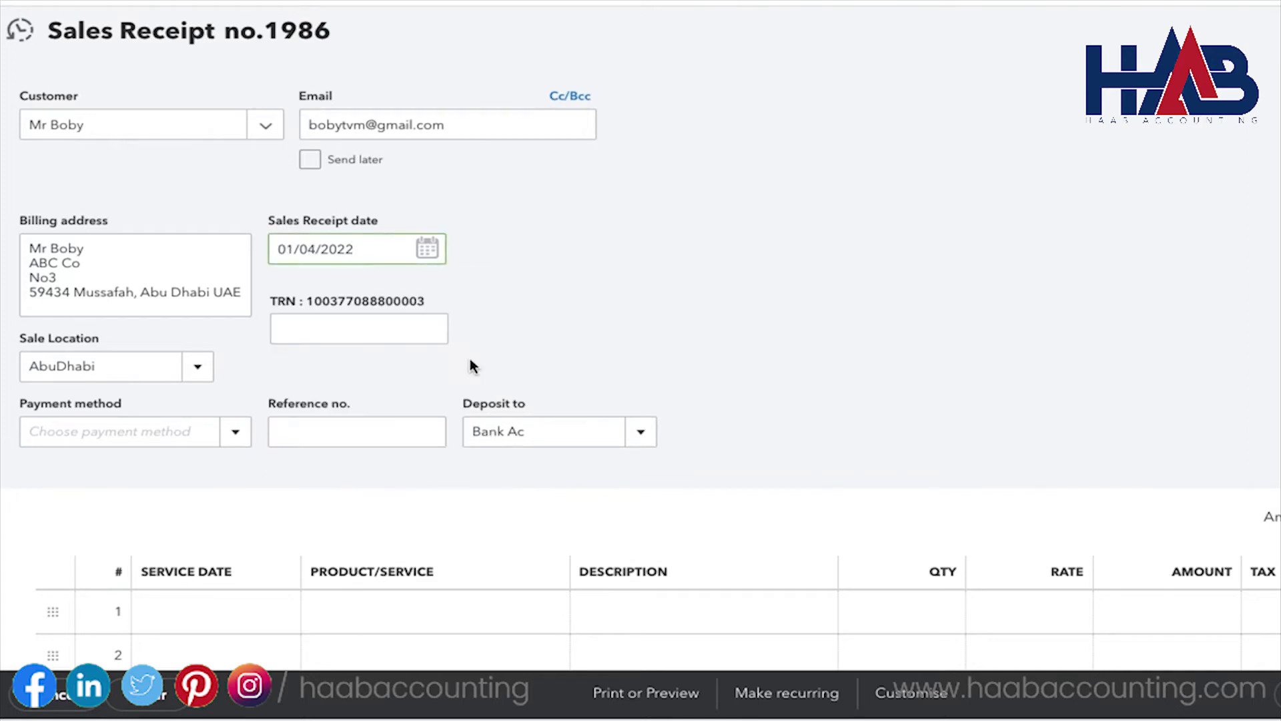
left_click(935, 369)
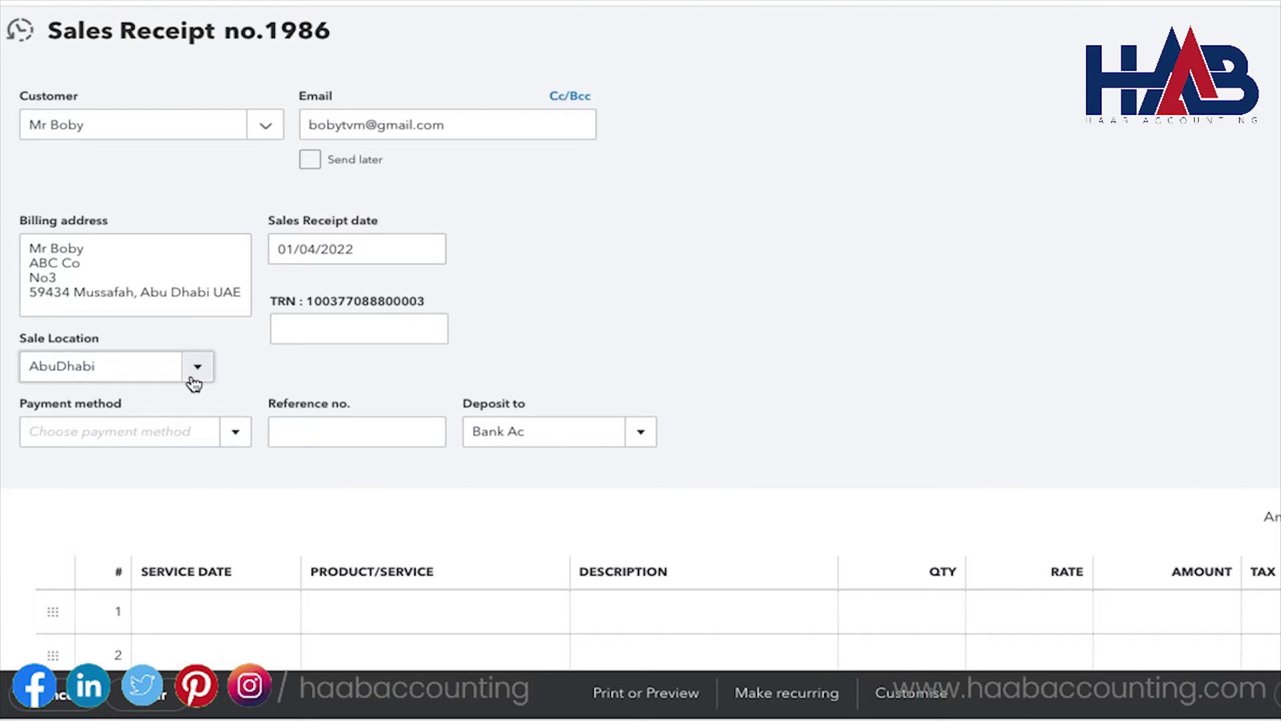
Step: Set the receipt's payment method to Cash and deposit it to Undeposited Funds
left_click(236, 432)
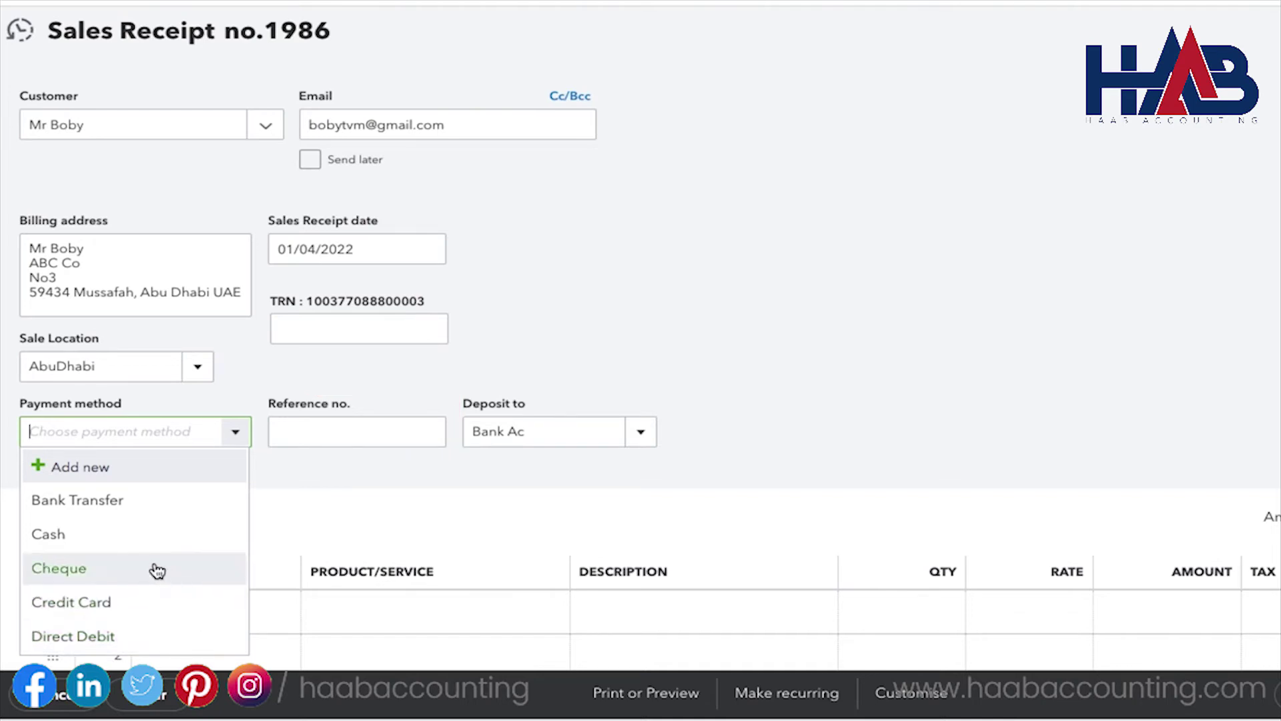
left_click(105, 540)
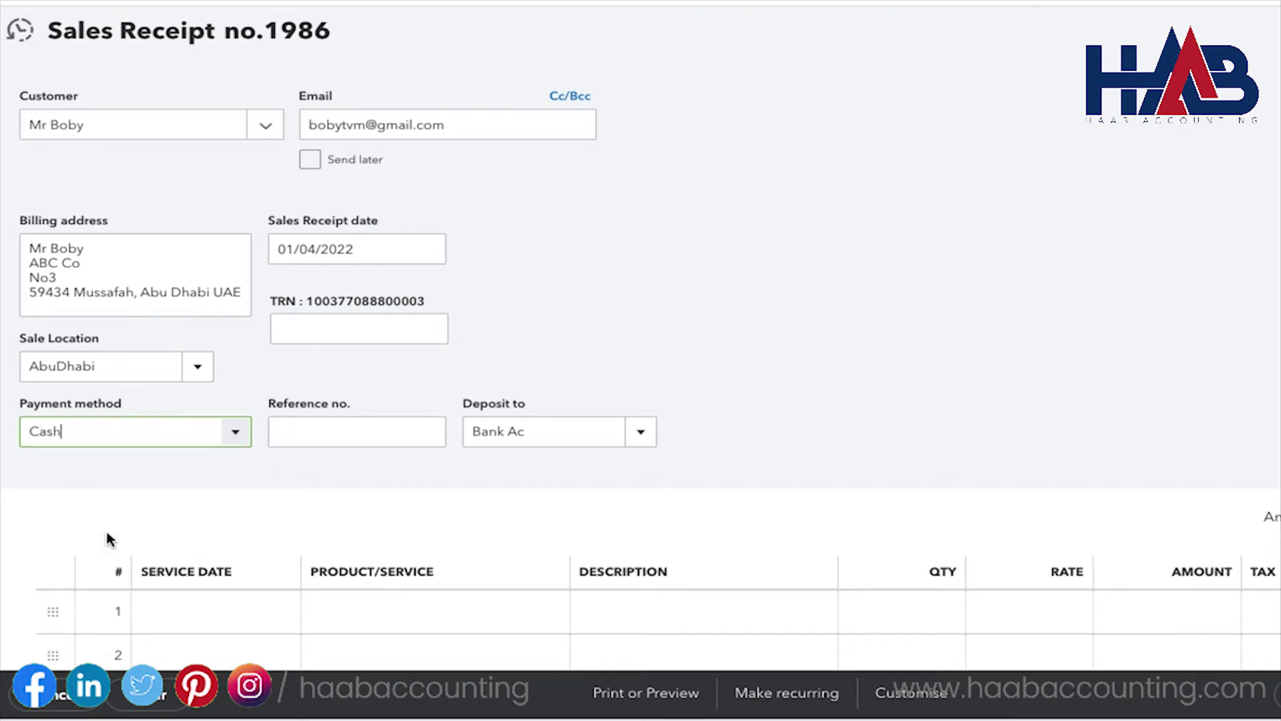
left_click(641, 431)
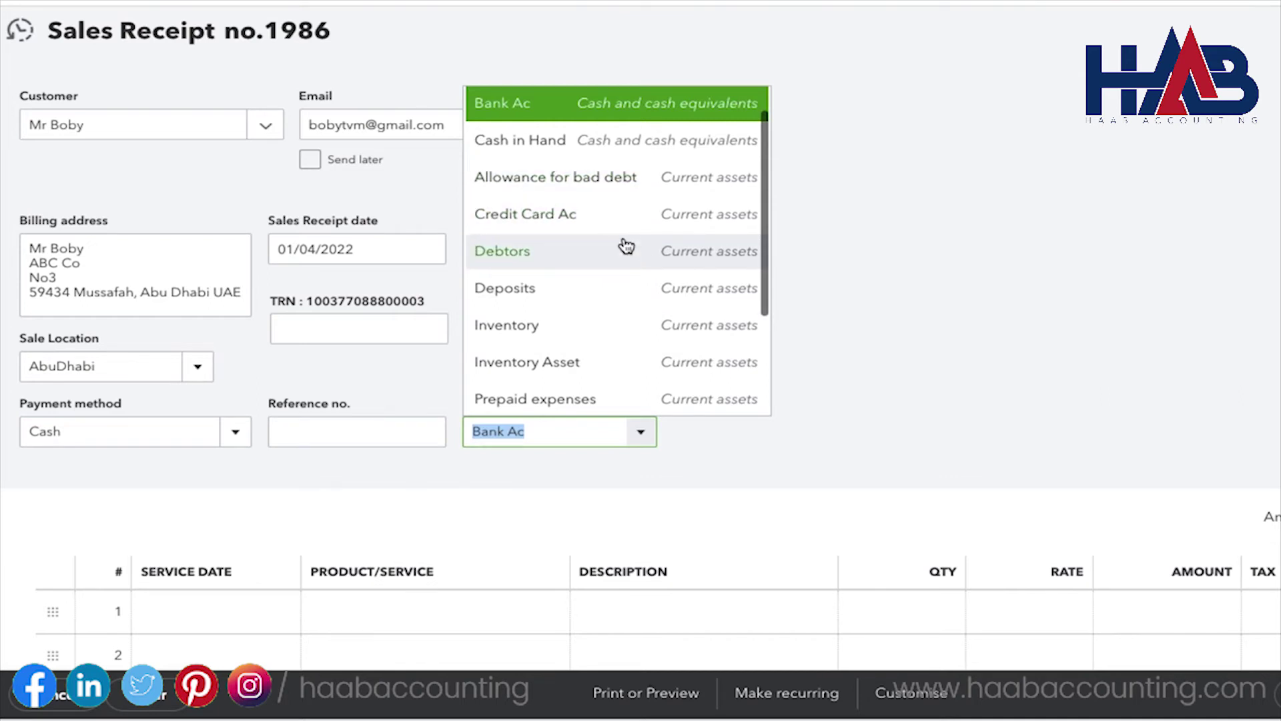
type("Uncategorised Asset")
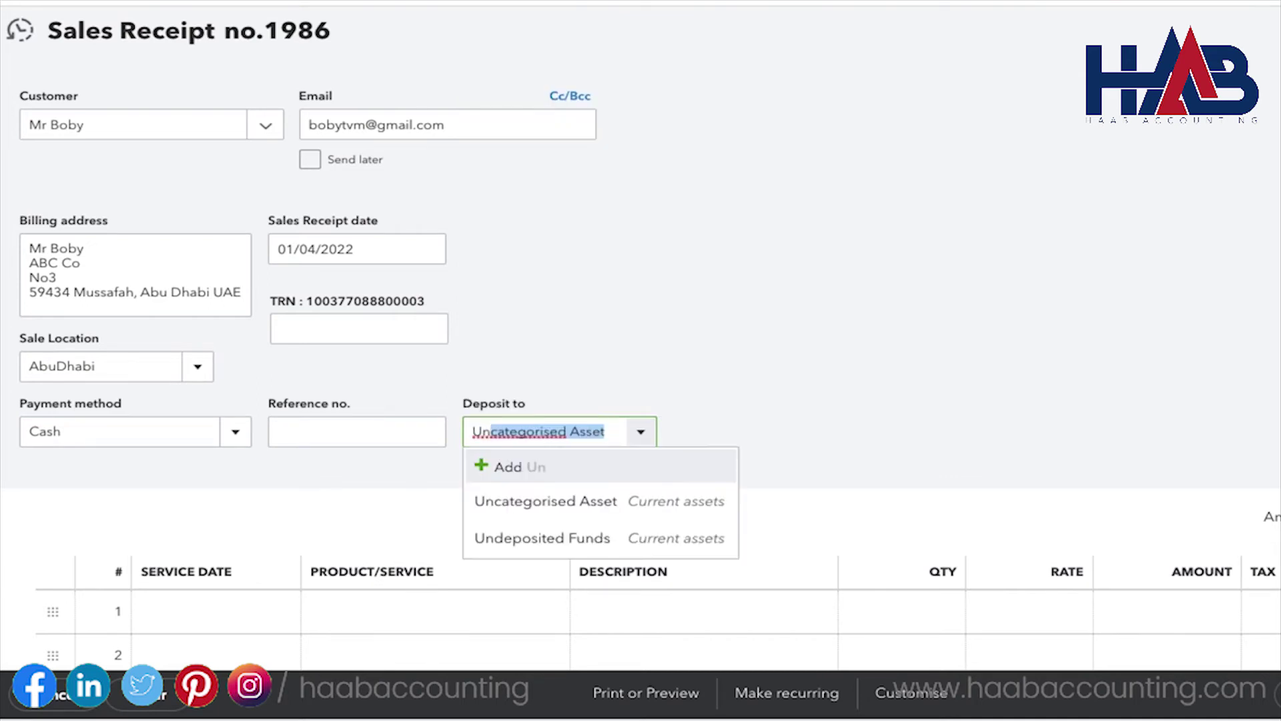
left_click(599, 540)
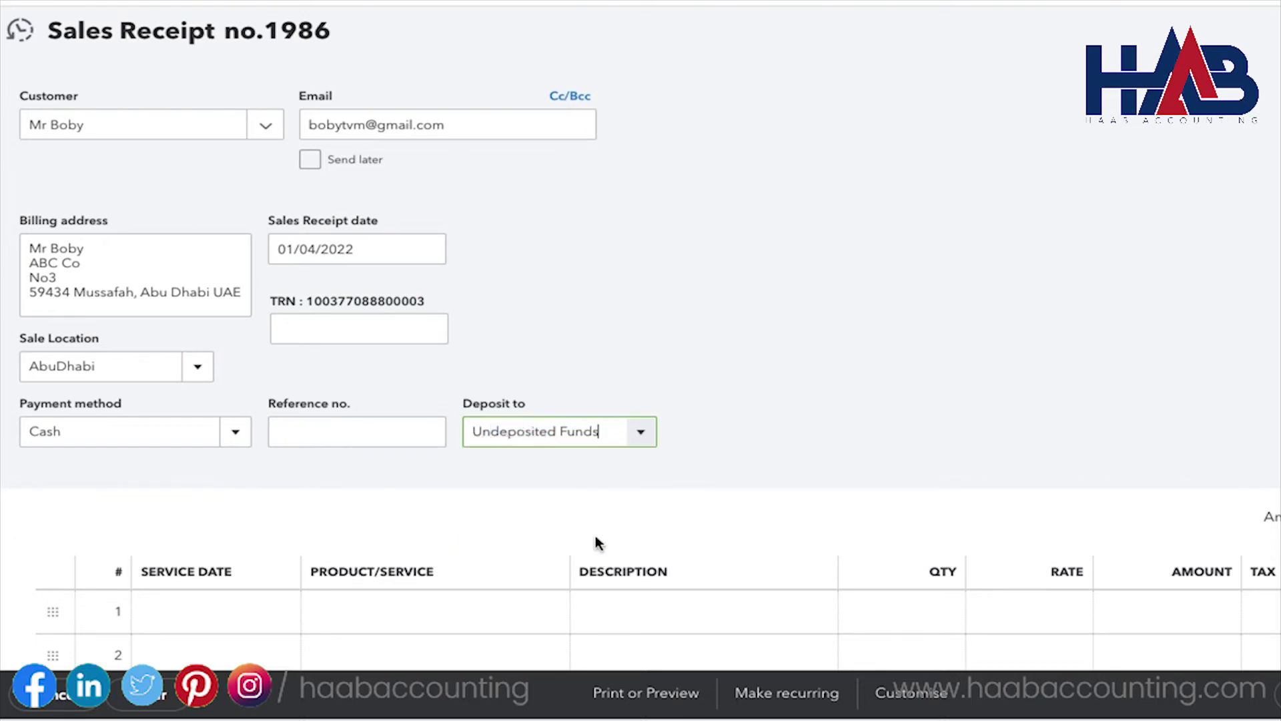